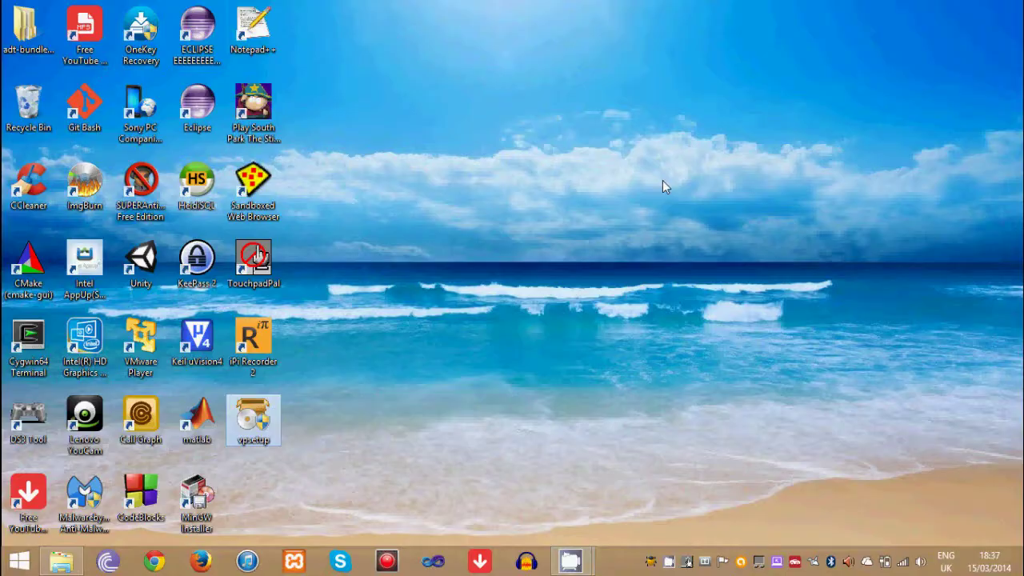
Open Chrome and search Google for 'download videopad video editor'.
left_click(156, 561)
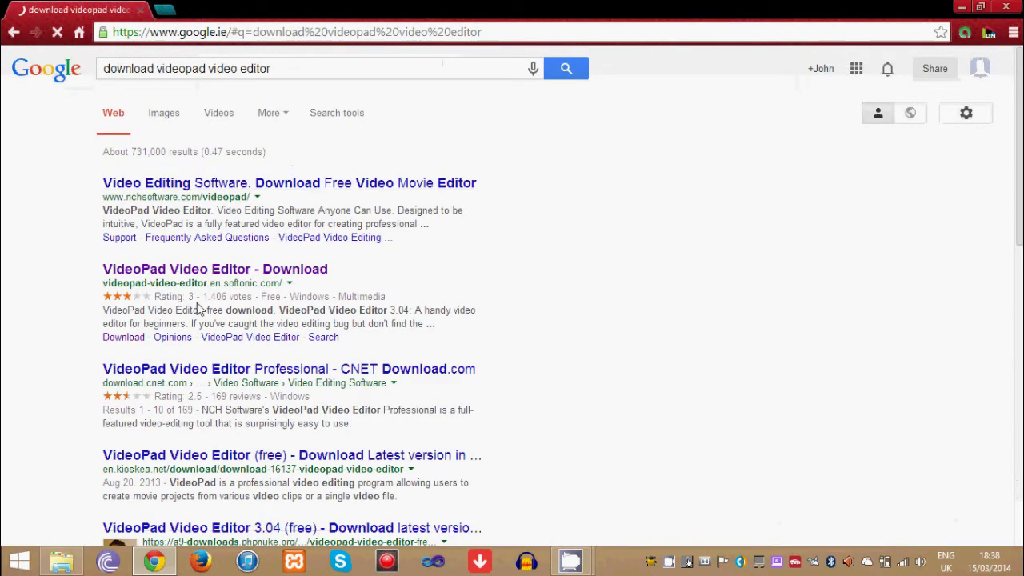
scroll(200, 274, "down", 1)
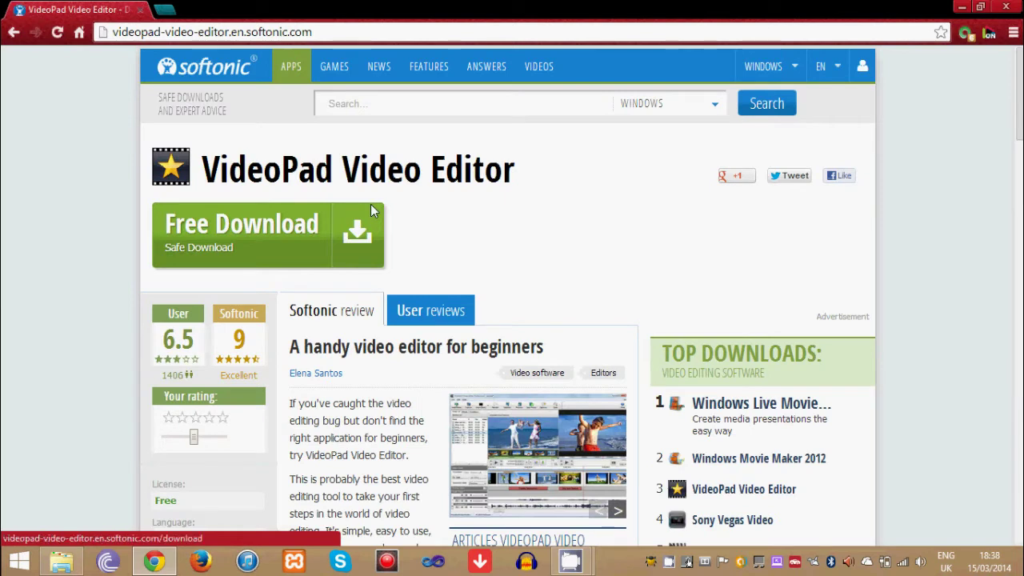
Download the 380 KB SoftonicDownloader installer for VideoPad from Softonic and run it.
left_click(272, 236)
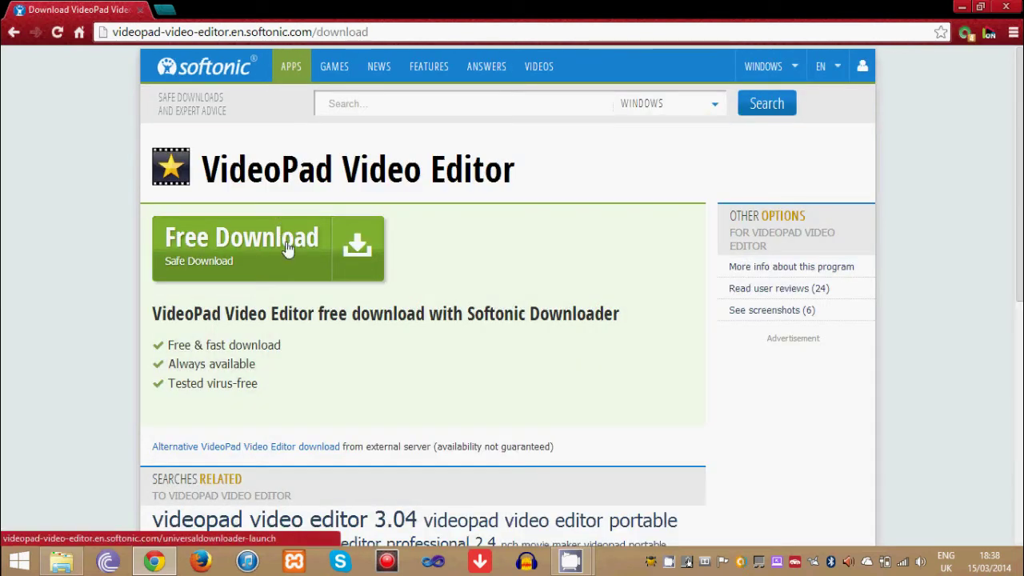
left_click(284, 240)
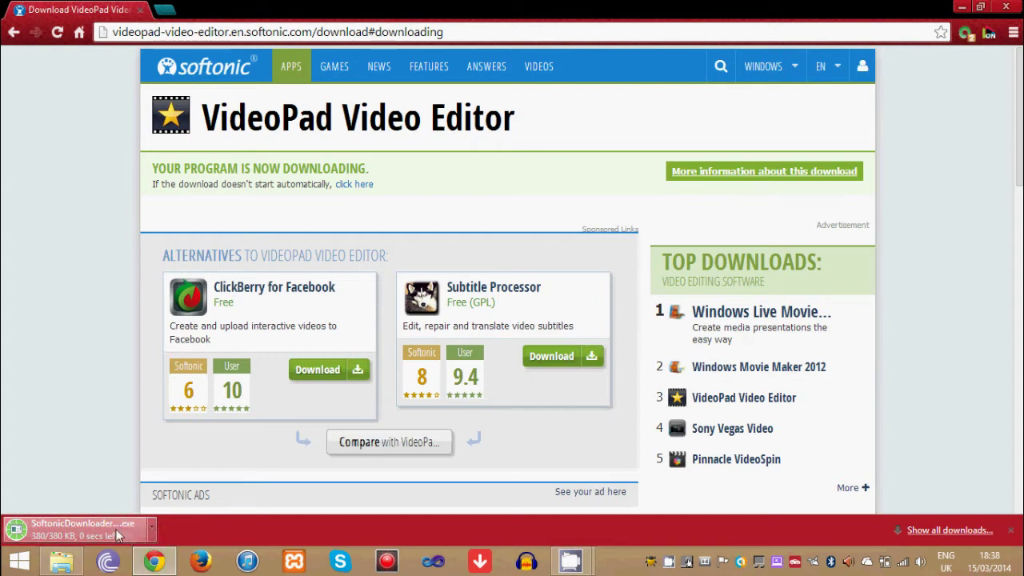
left_click(83, 521)
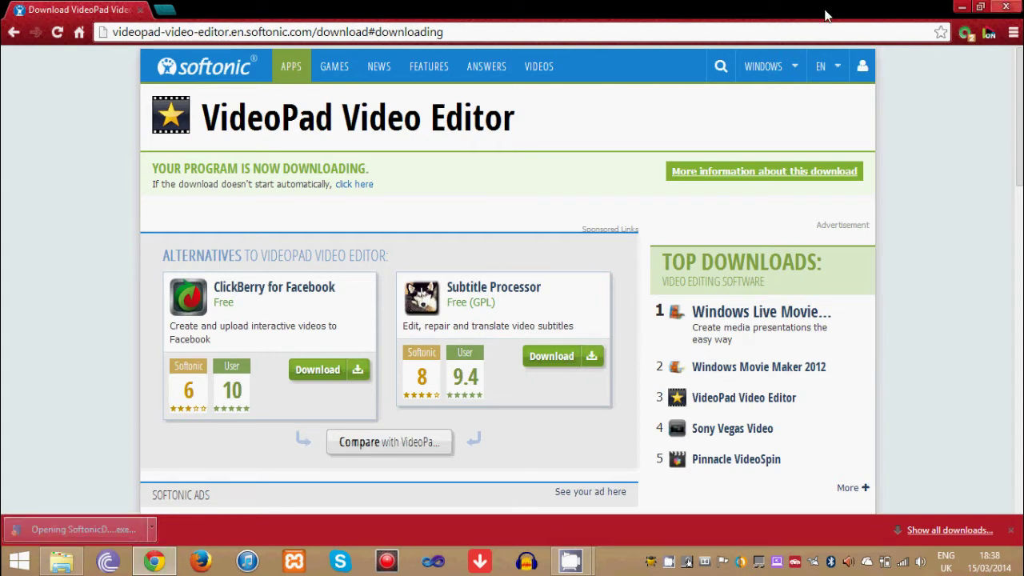
Minimize Chrome, accept the licence, choose Custom setup, and skip the Search Protect and Softonic offers.
left_click(959, 8)
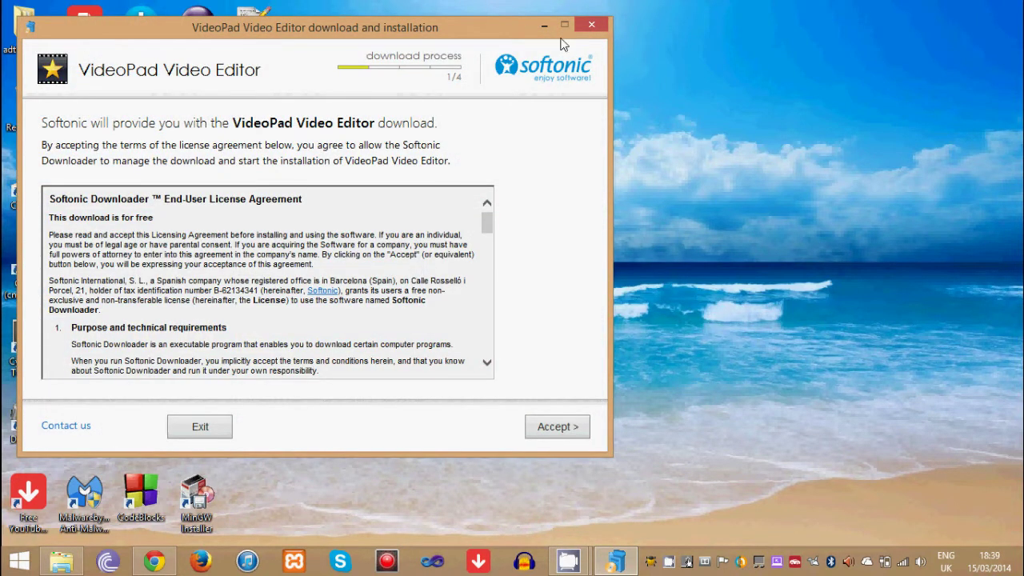
left_click(565, 430)
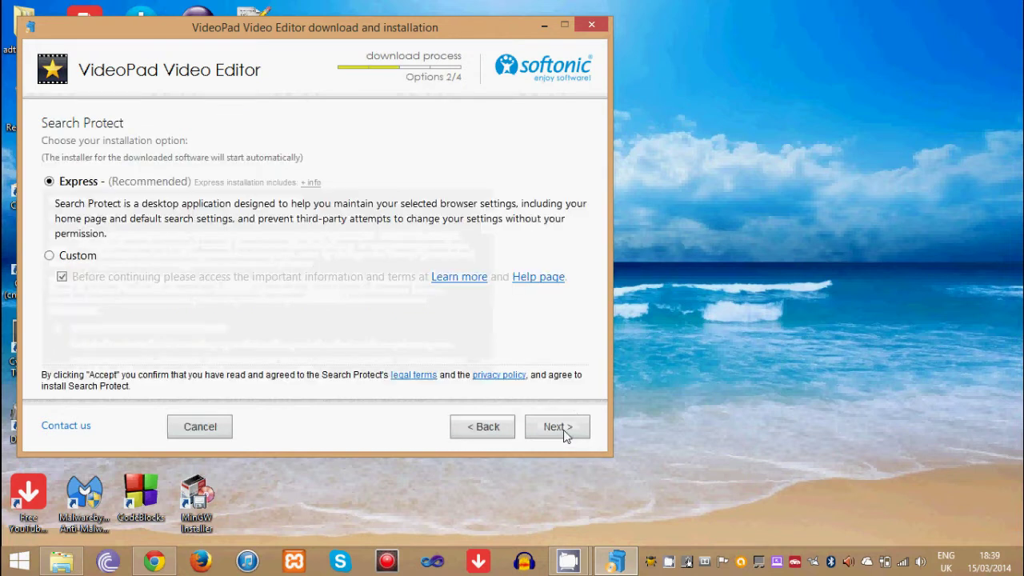
left_click(49, 256)
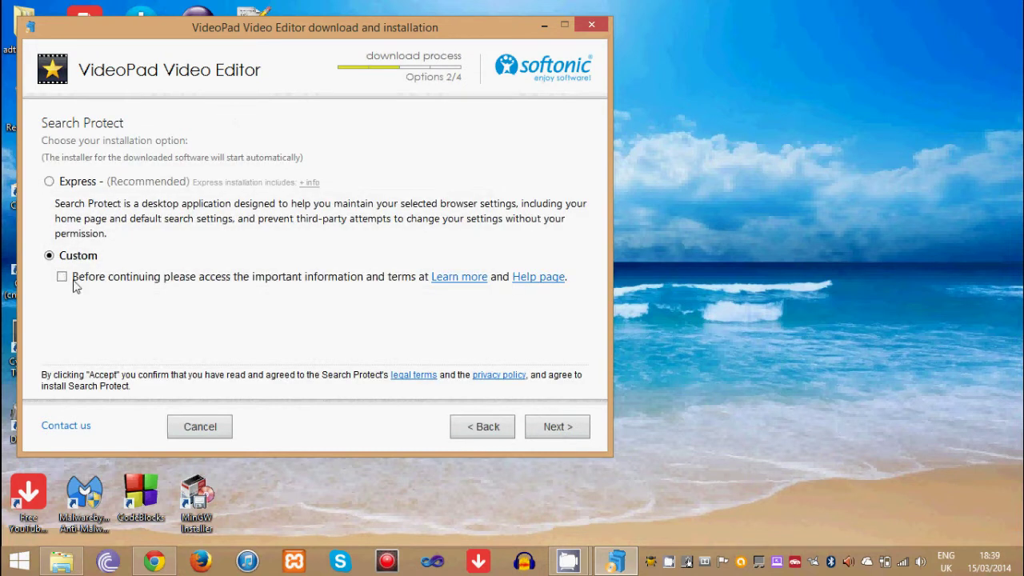
left_click(543, 432)
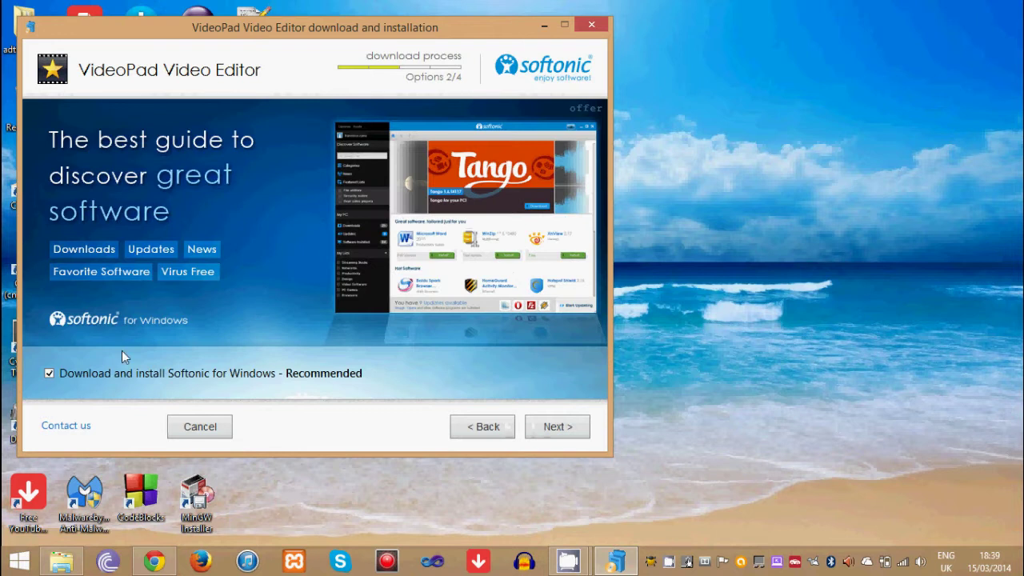
left_click(557, 429)
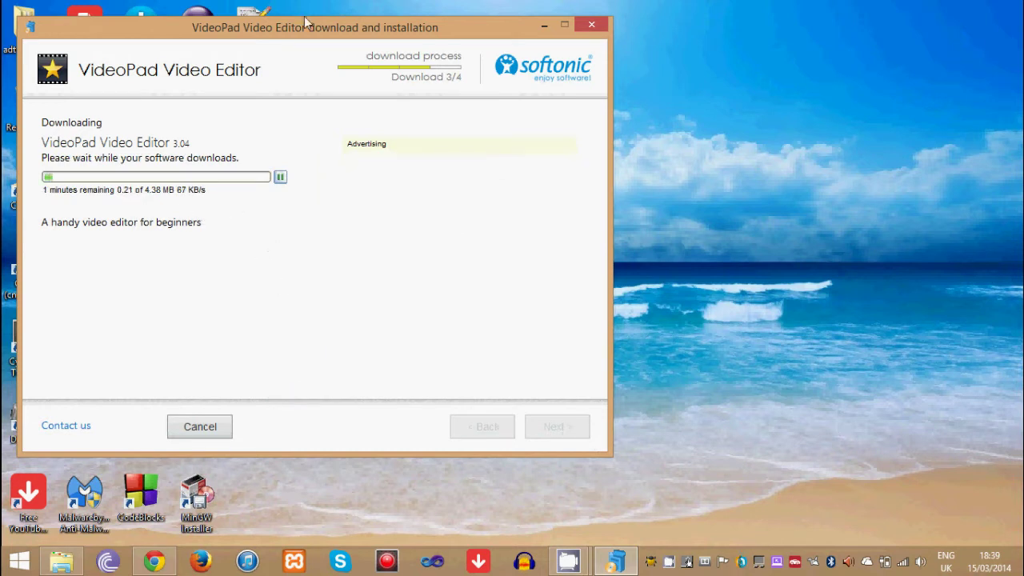
Move the download window around while VideoPad downloads, until the installer's licence page appears.
left_click_drag(293, 28, 446, 62)
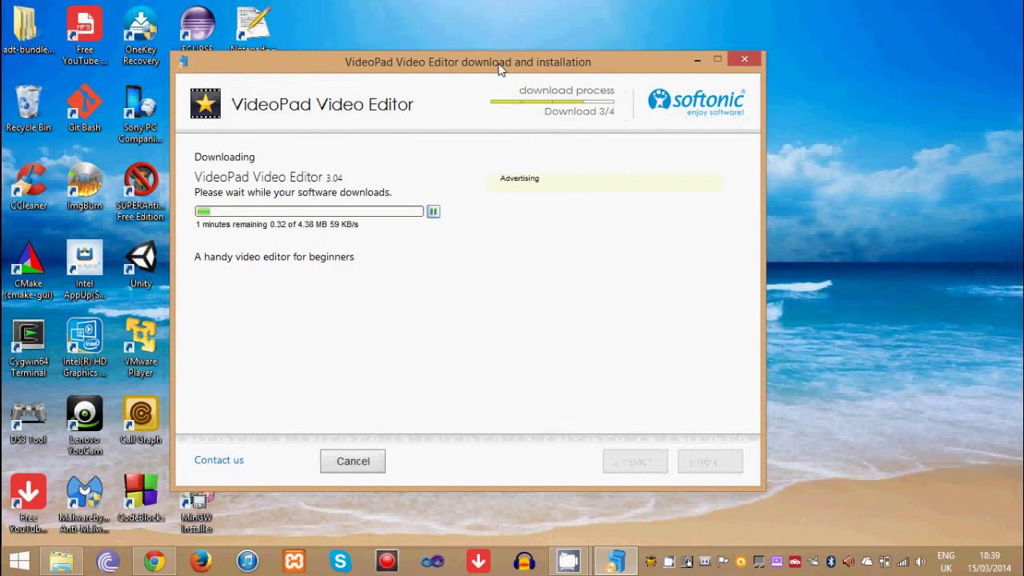
left_click(693, 58)
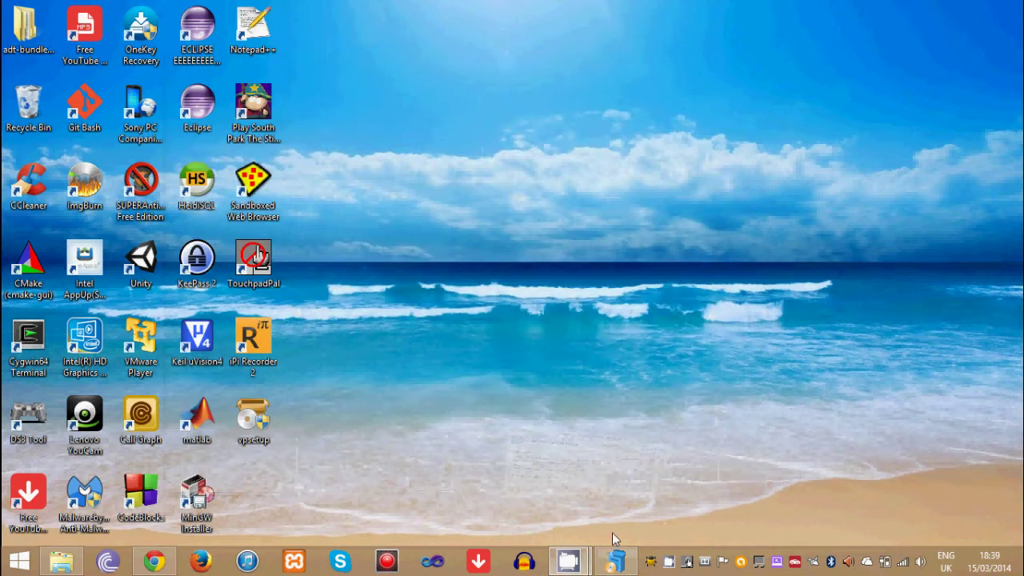
left_click(614, 561)
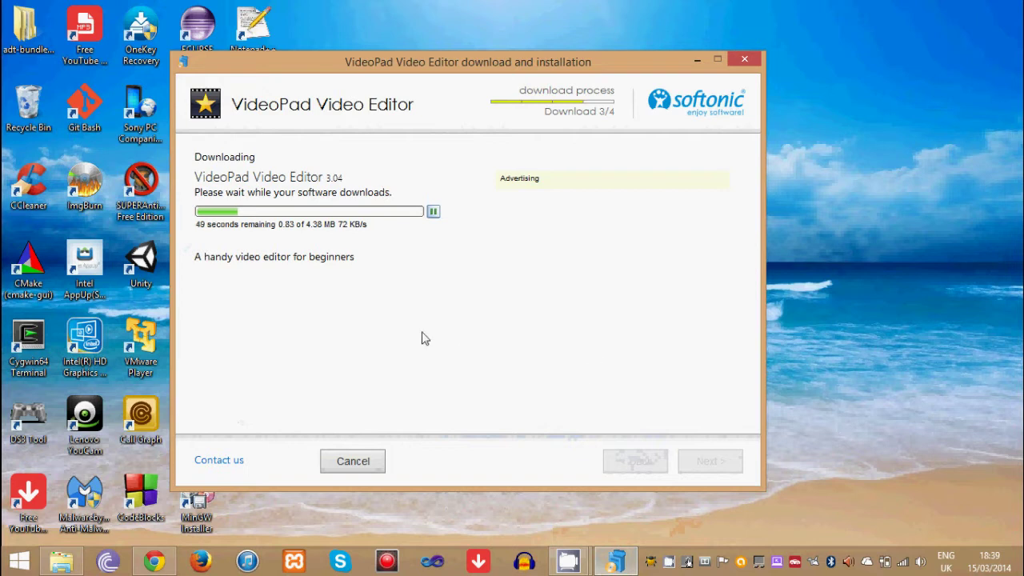
mouse_move(449, 99)
left_mouse_down()
mouse_move(476, 544)
mouse_move(421, 273)
mouse_move(474, 44)
left_mouse_up()
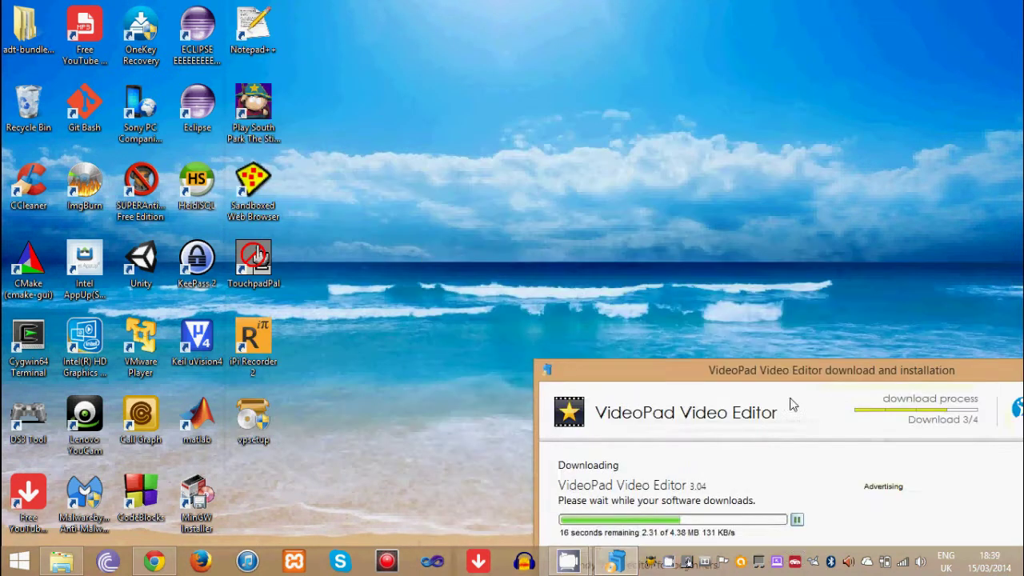
left_click_drag(480, 49, 773, 453)
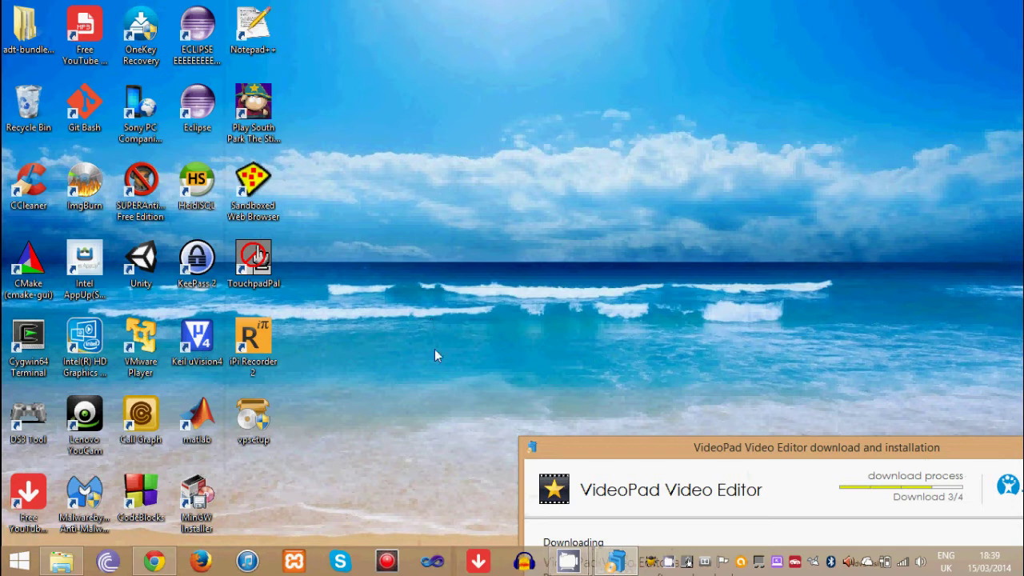
left_click_drag(834, 448, 575, 72)
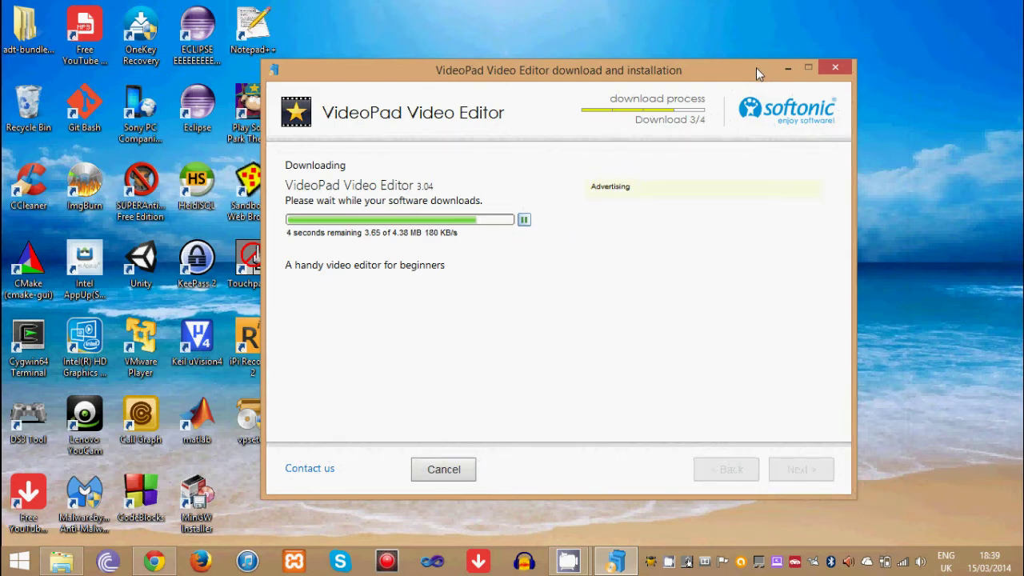
left_click_drag(714, 72, 791, 225)
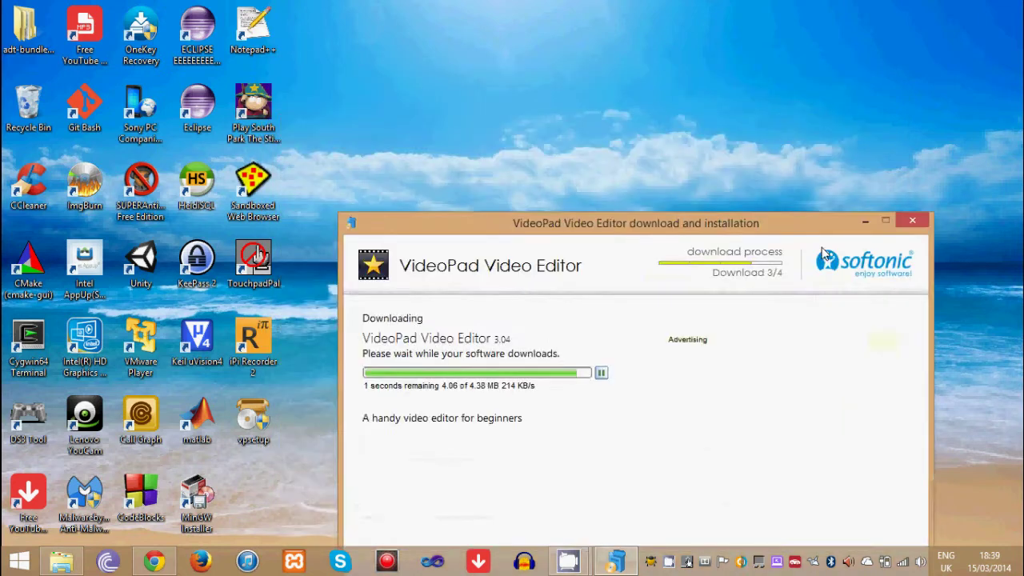
mouse_move(823, 254)
left_mouse_down()
mouse_move(704, 72)
mouse_move(735, 71)
left_mouse_up()
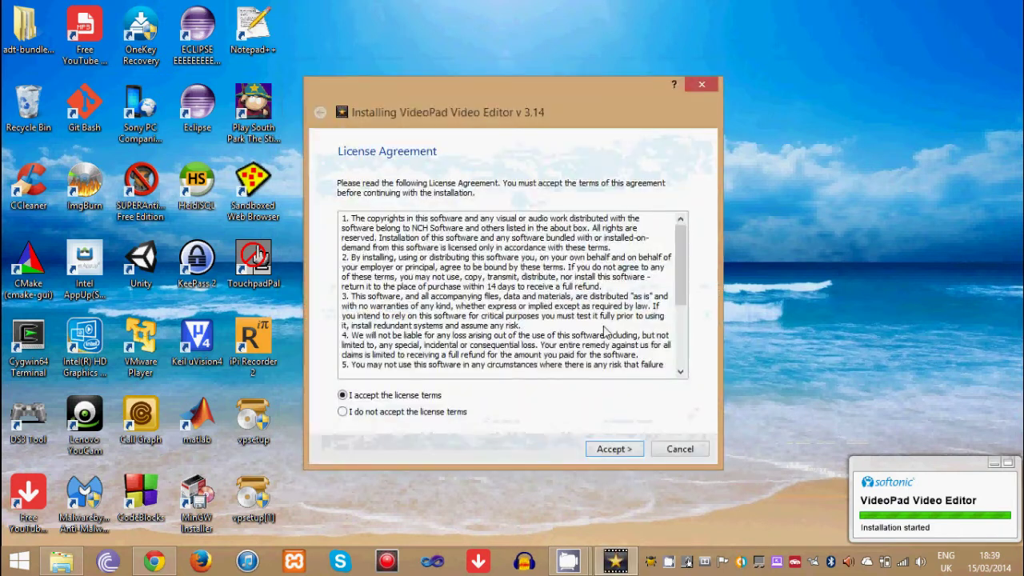
Accept the VideoPad licence, finish with no extras, exit Softonic, and dismiss the crash-report prompts.
left_click(606, 446)
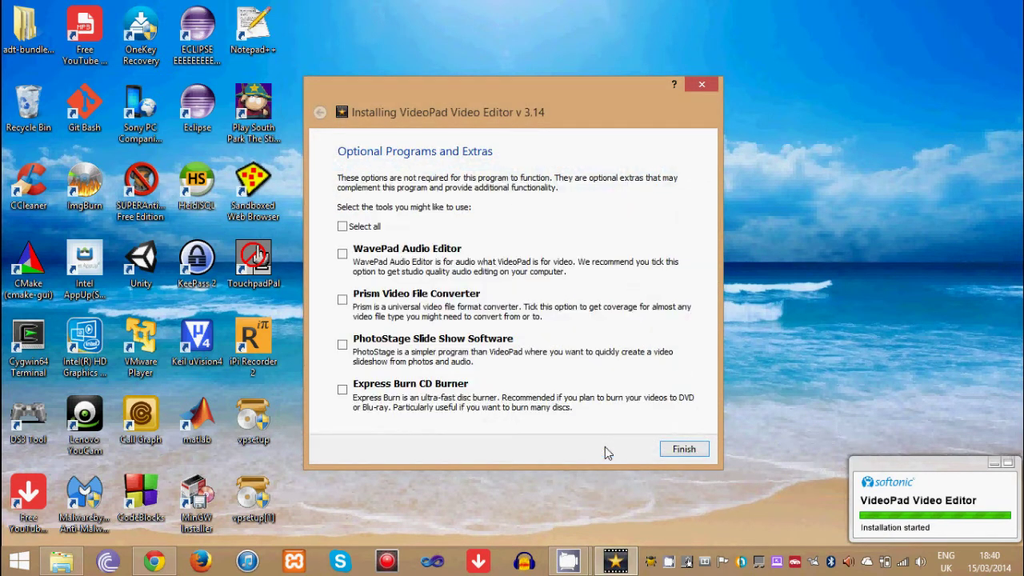
left_click(682, 449)
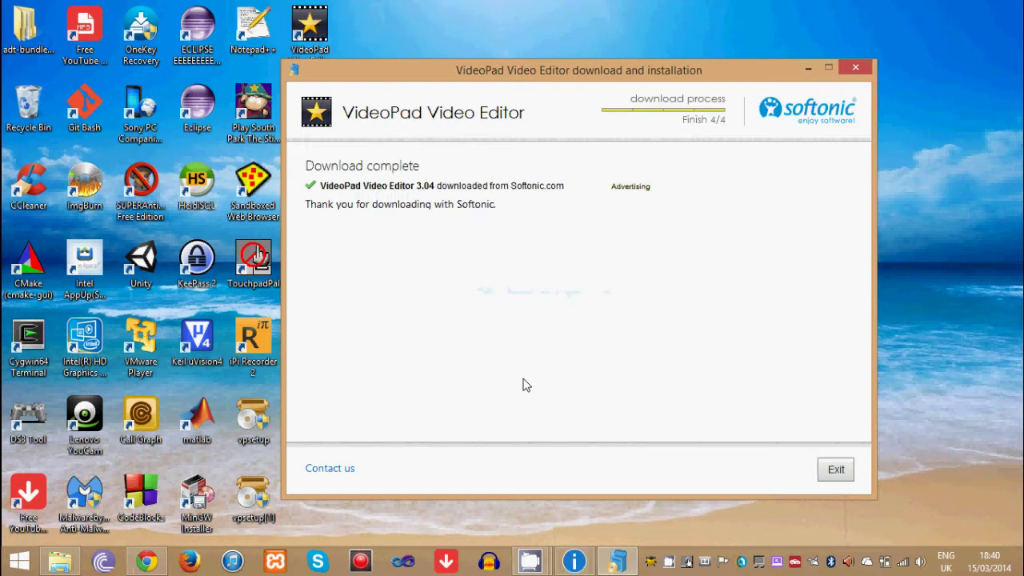
left_click(838, 471)
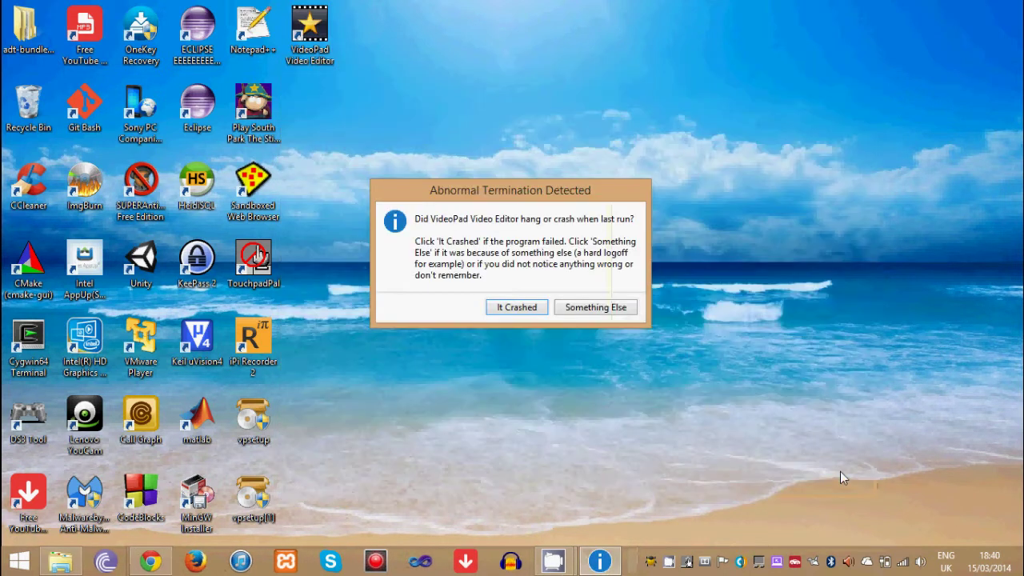
left_click(516, 313)
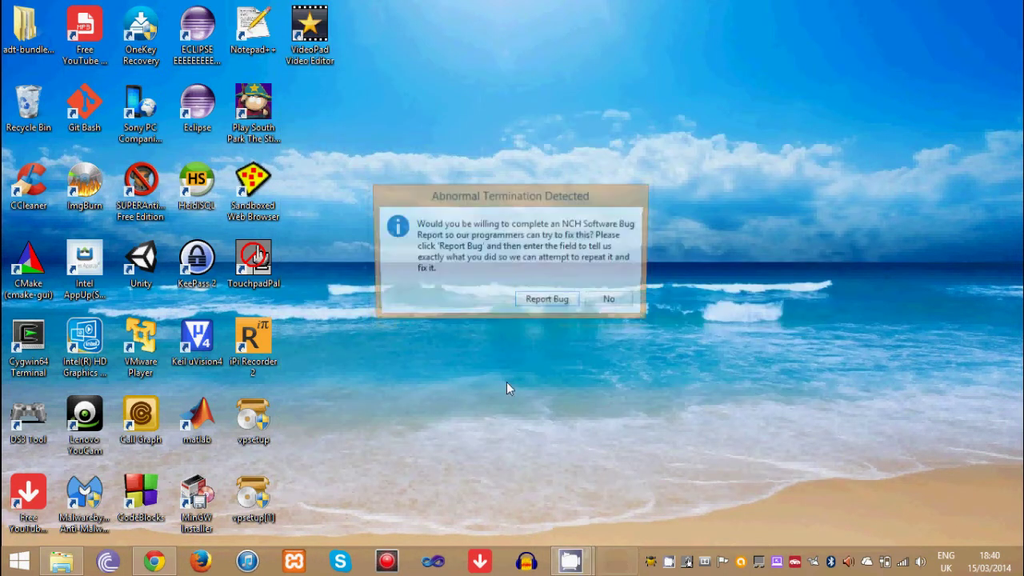
left_click(625, 303)
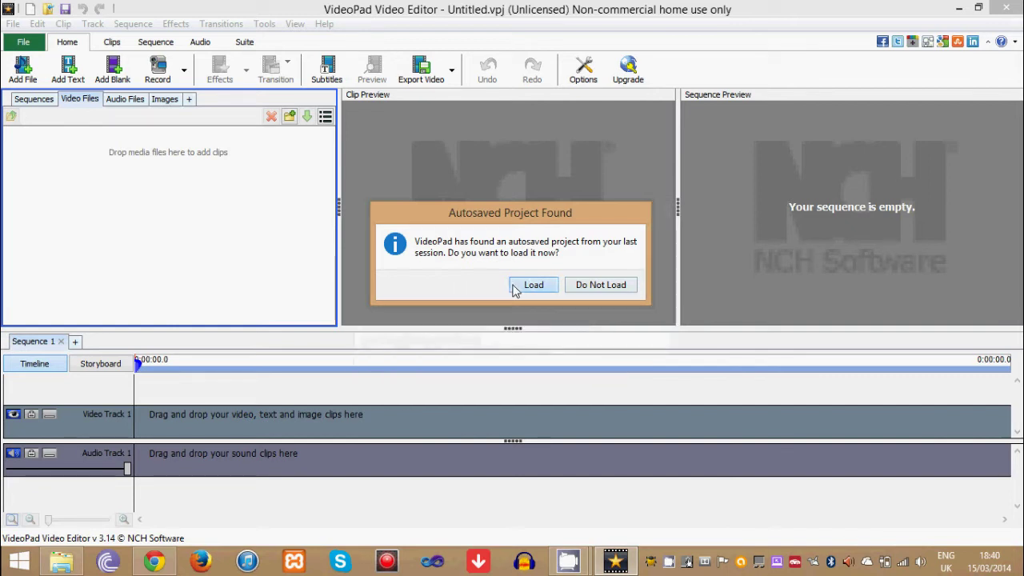
Load the autosaved project and delete all its clips from Sequence 1.
left_click(536, 294)
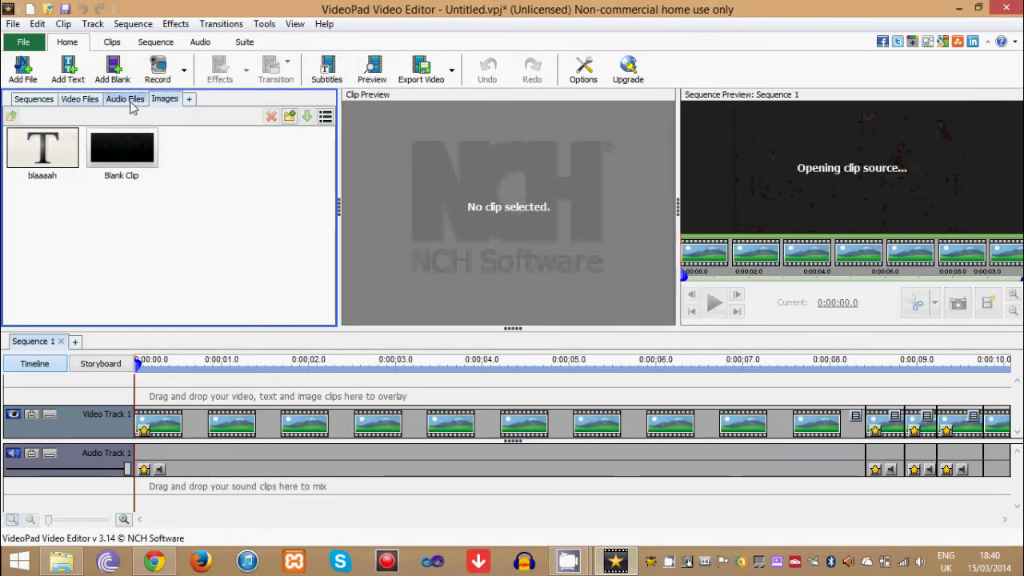
left_click(854, 427)
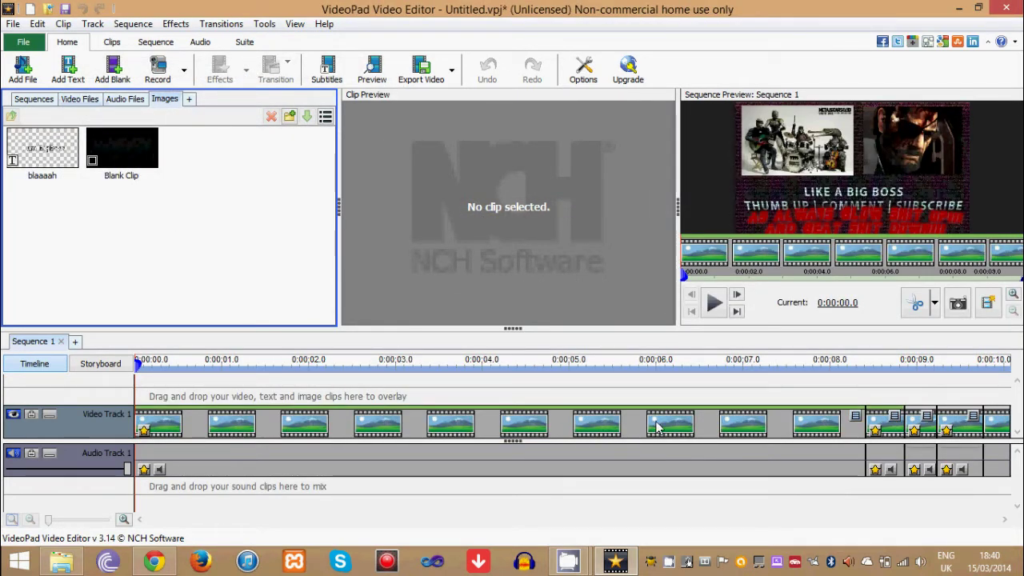
key("Delete")
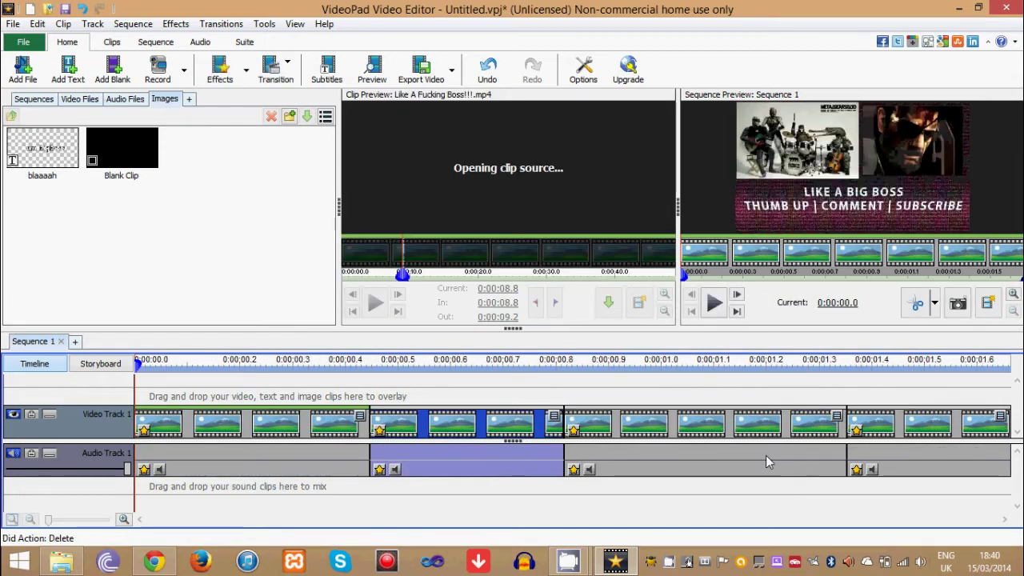
key("Delete")
key("Delete")
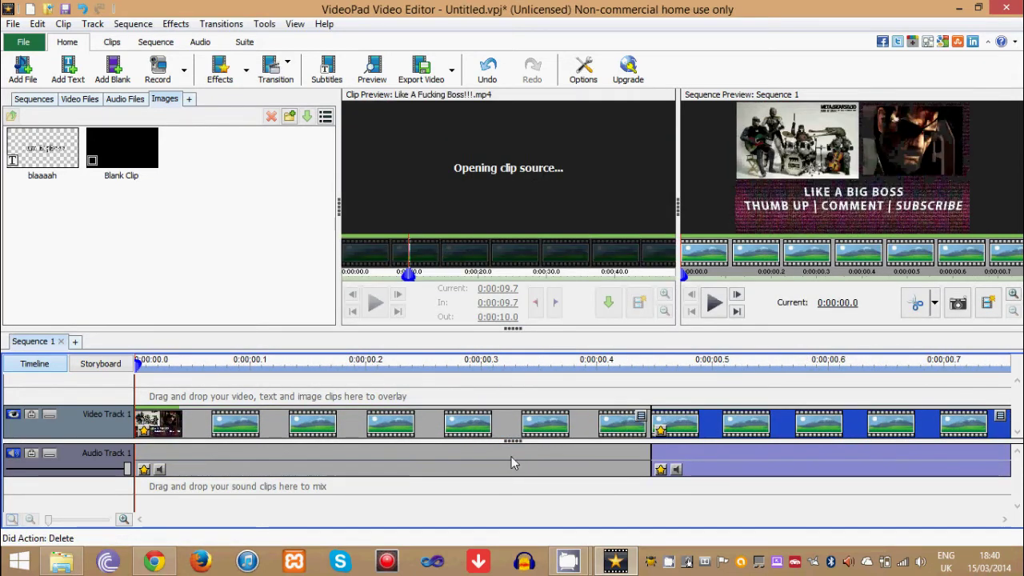
key("Delete")
key("Delete")
Check the Sequences, Video Files and Audio Files bin tabs.
left_click(33, 99)
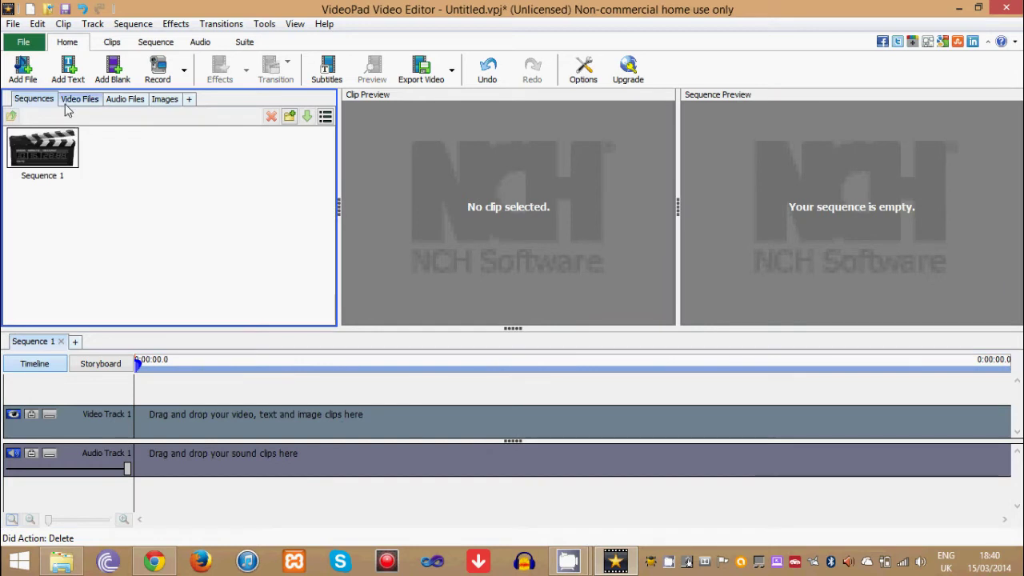
left_click(79, 98)
left_click(25, 177)
left_click(128, 101)
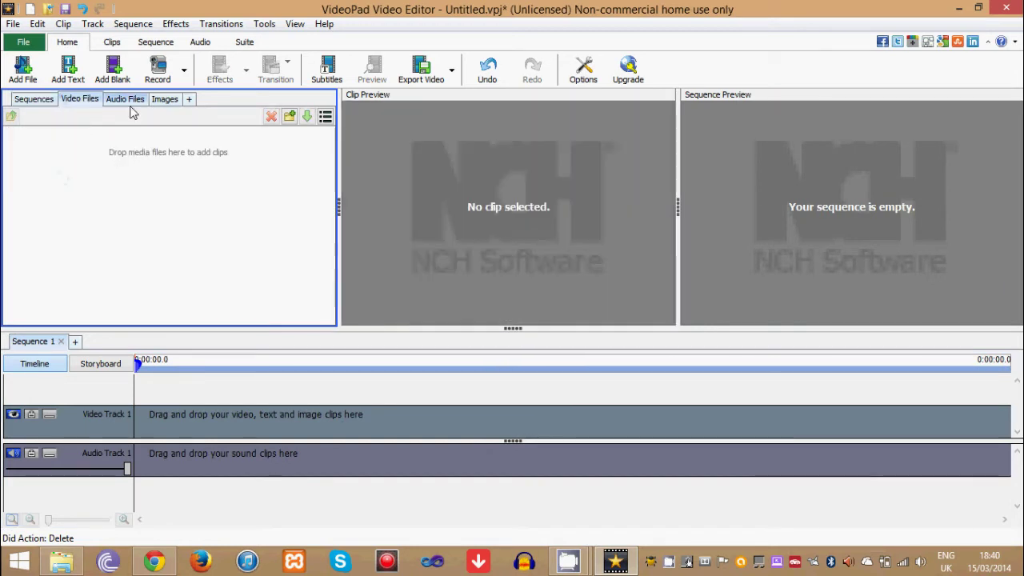
left_click(35, 102)
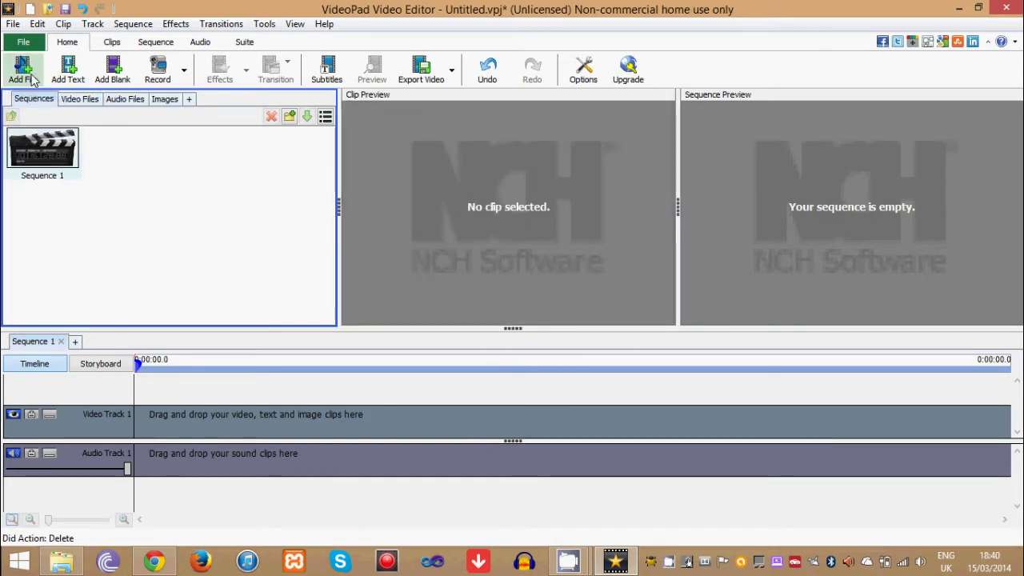
Import Epic intro 2.avi into the project.
left_click(30, 76)
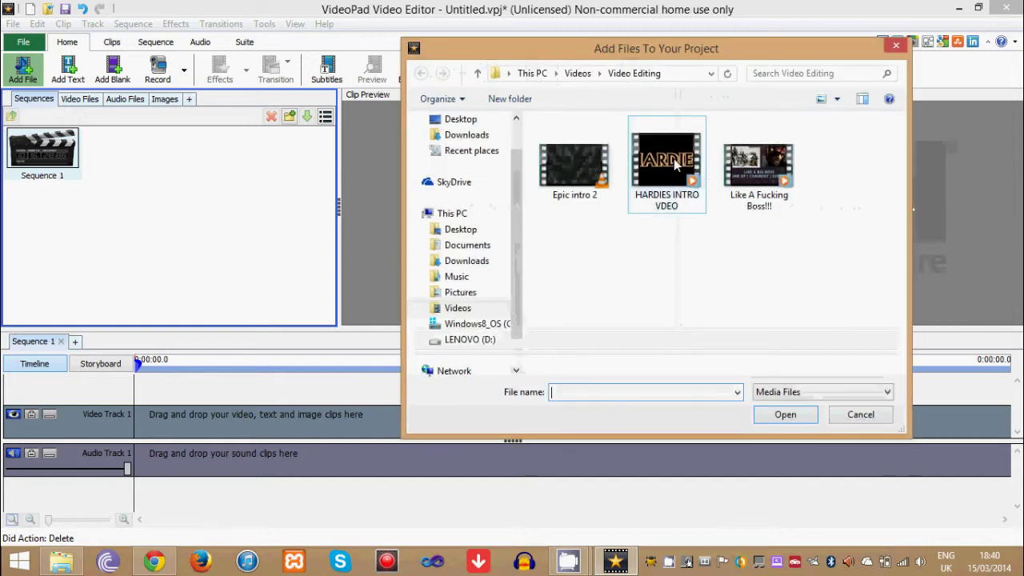
left_click(668, 164)
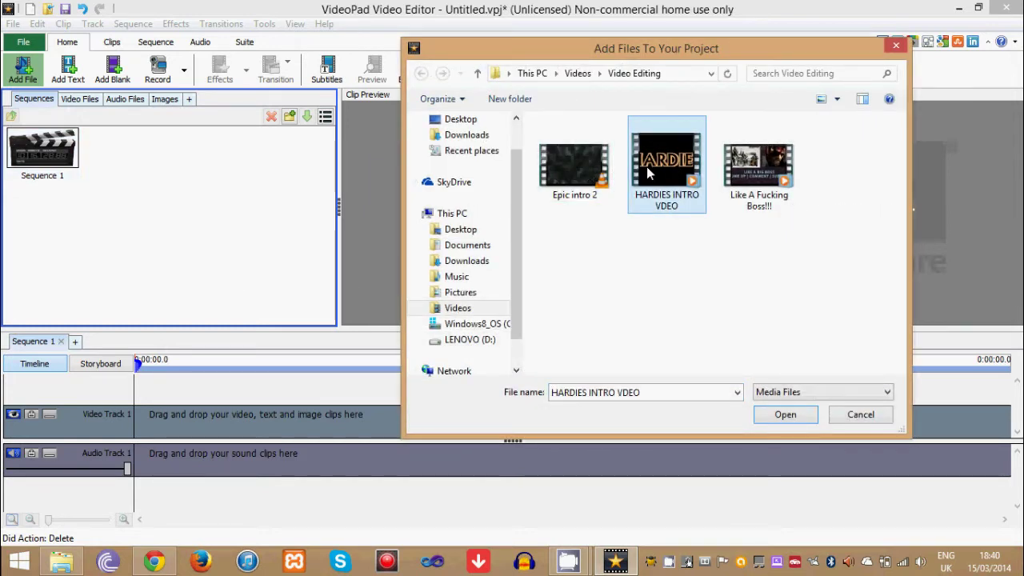
left_click(577, 168)
left_click(640, 172)
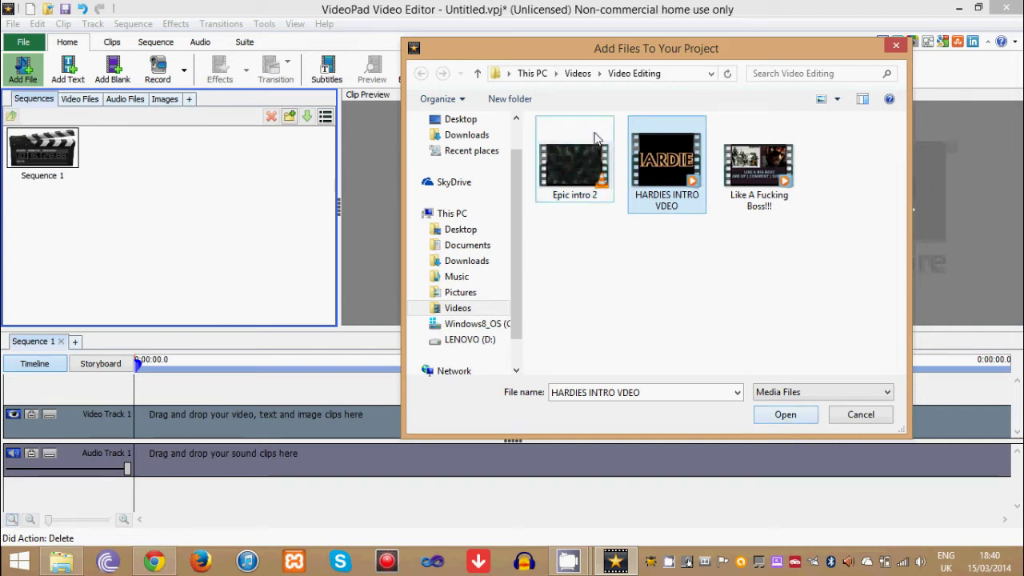
left_click(564, 183)
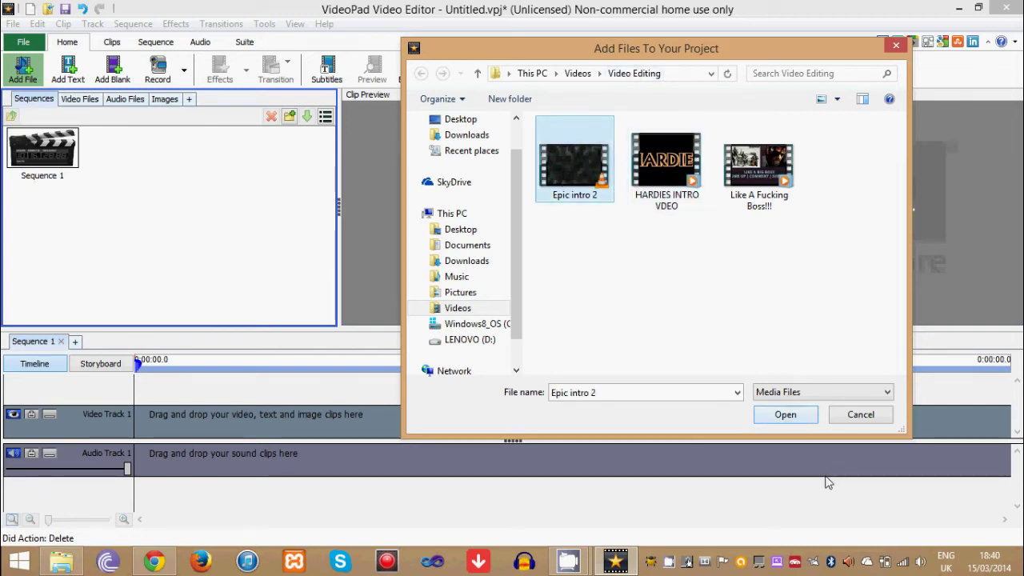
left_click(785, 415)
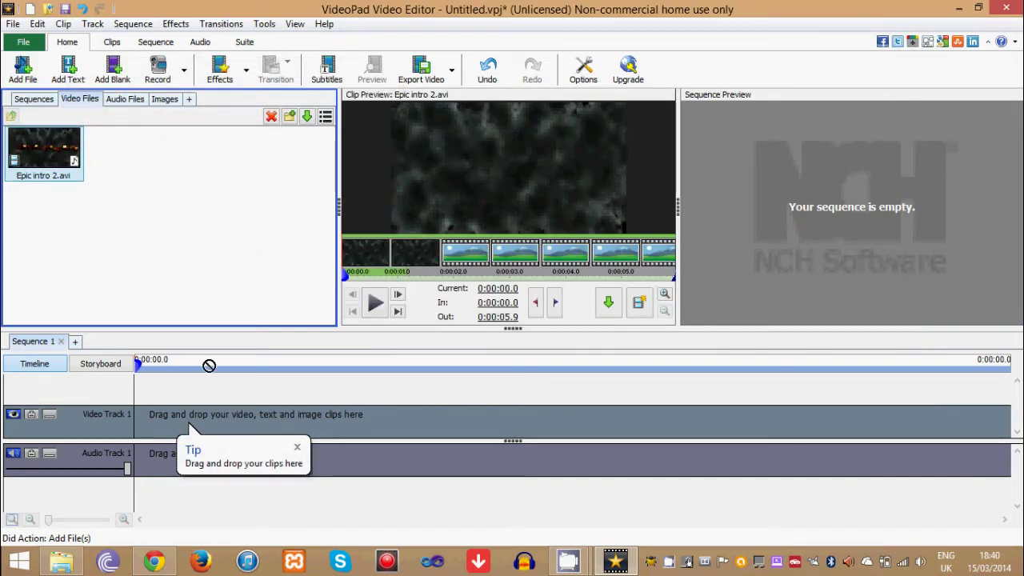
Place Epic intro 2 on Video Track 1 and add an empty Sequence 2.
left_click_drag(209, 365, 160, 429)
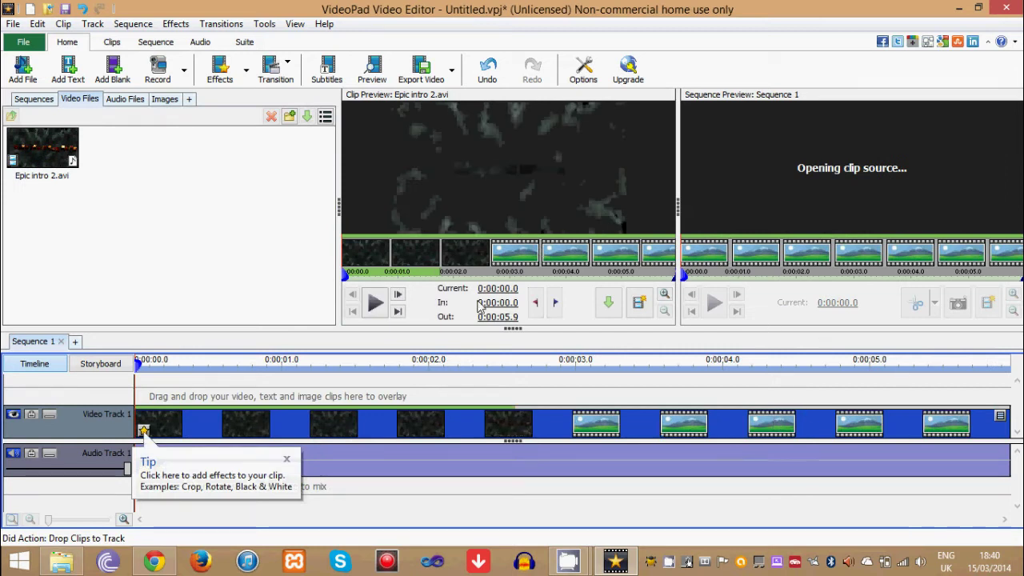
left_click(90, 222)
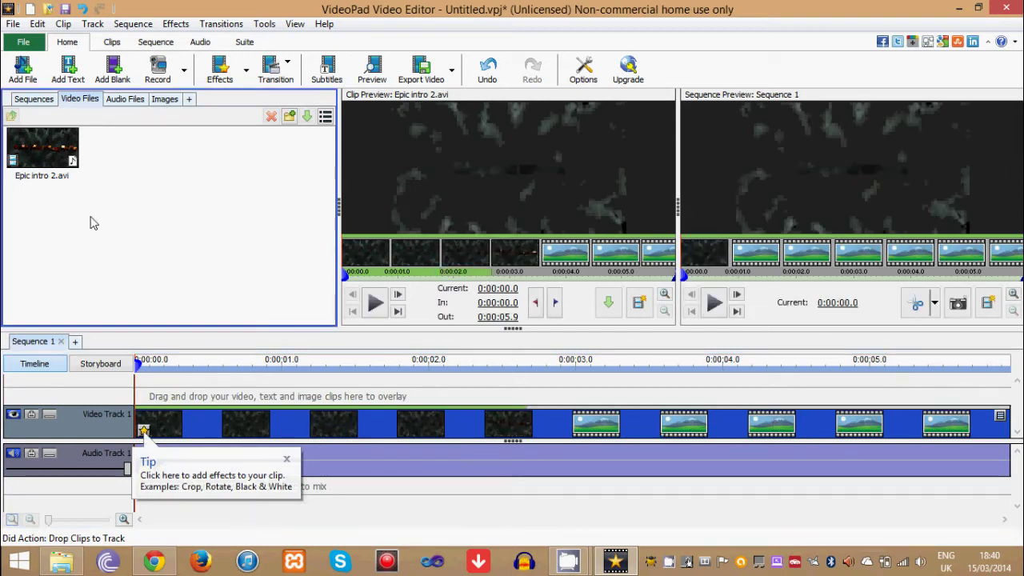
left_click(32, 99)
left_click(82, 100)
left_click(33, 99)
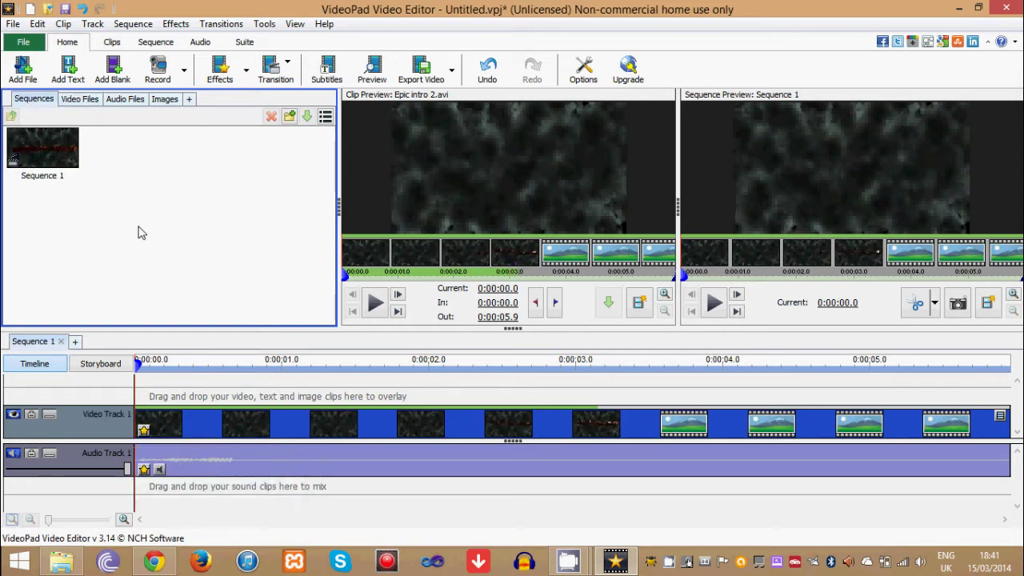
left_click(74, 341)
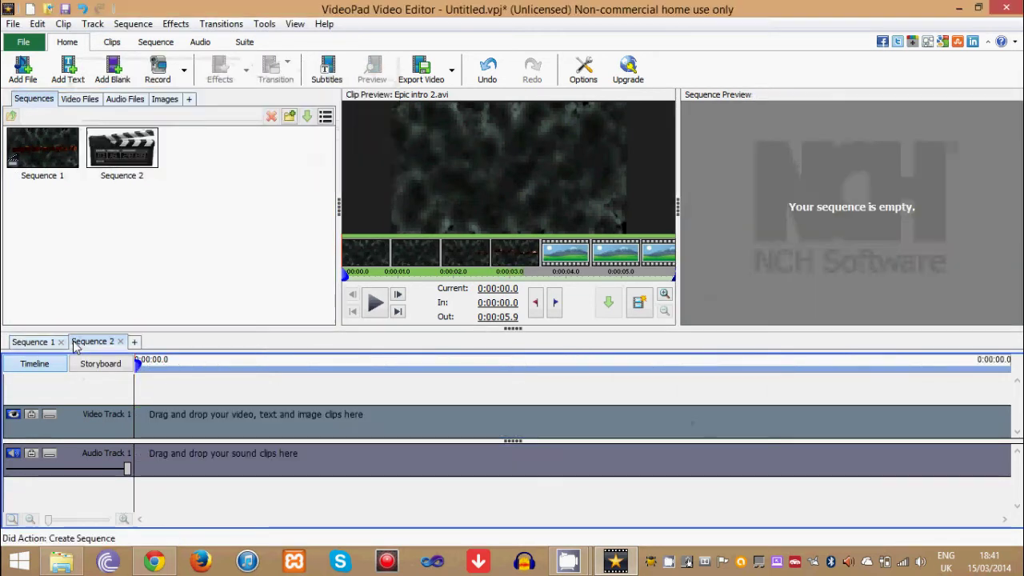
Close the empty Sequence 2, leaving only Sequence 1.
left_click(32, 342)
left_click(84, 343)
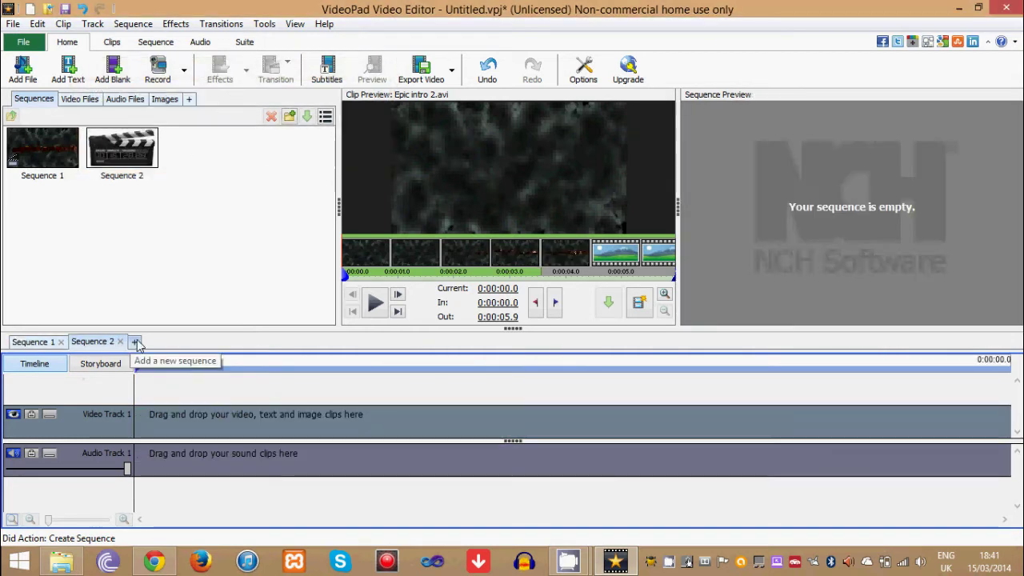
left_click(40, 342)
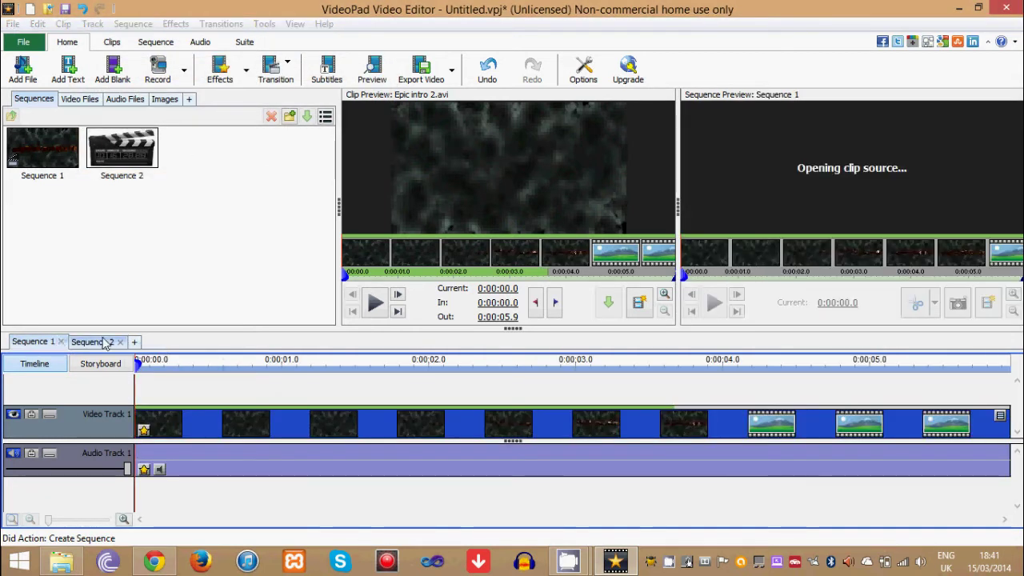
left_click(104, 342)
left_click(121, 342)
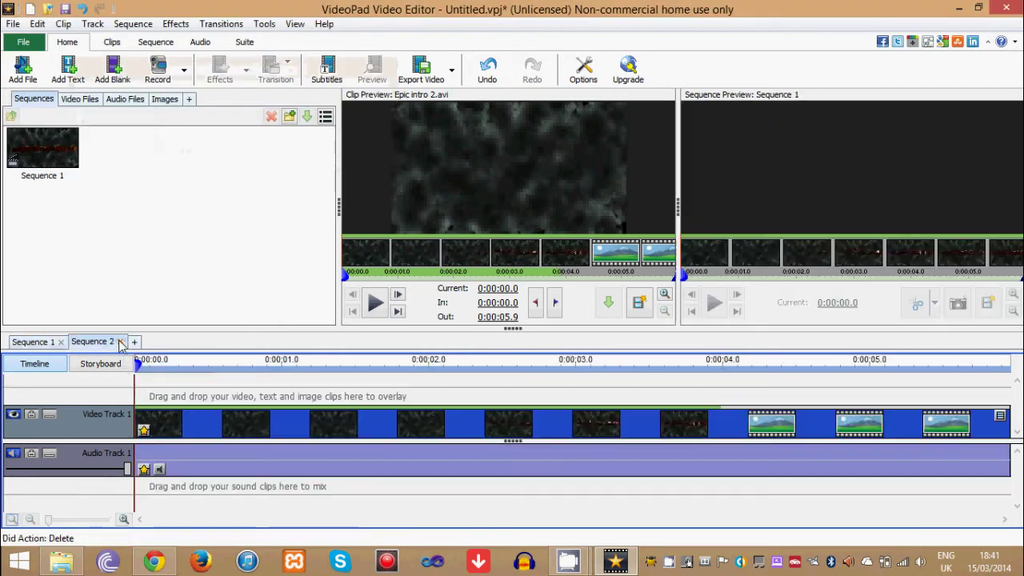
left_click(117, 177)
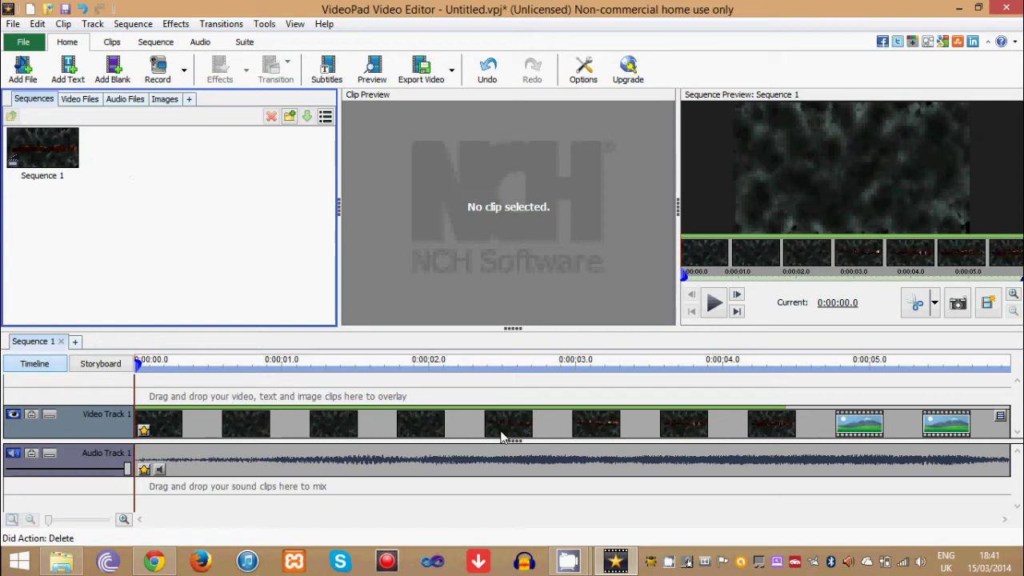
Switch the media bin to Audio Files and start adding a file.
left_click(80, 100)
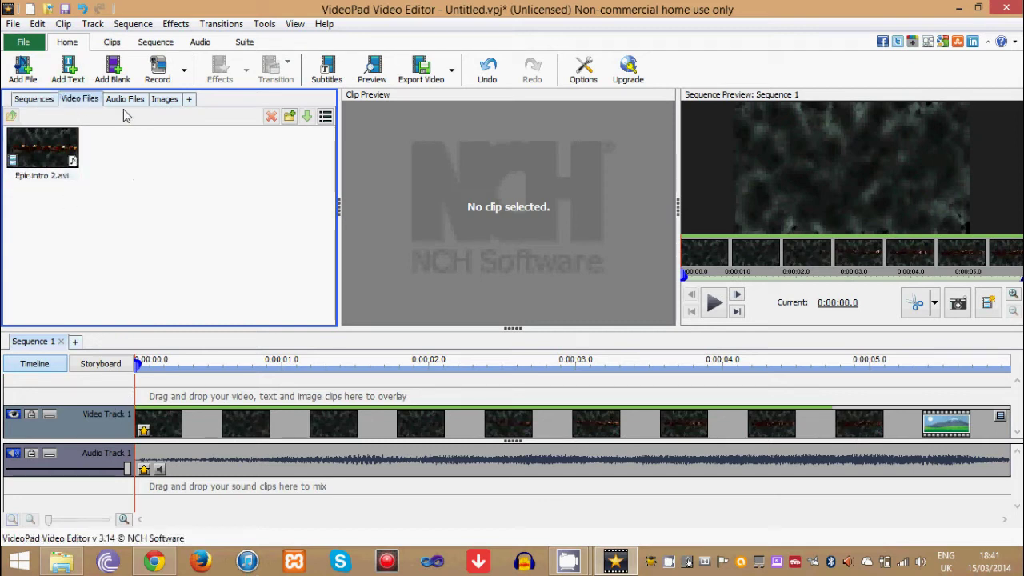
left_click(126, 102)
left_click(80, 99)
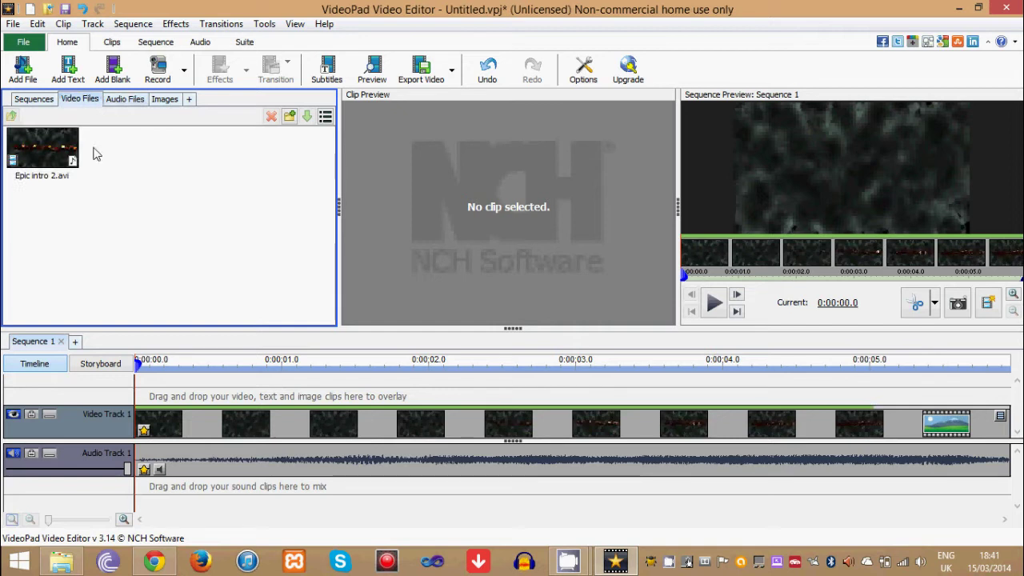
left_click(124, 100)
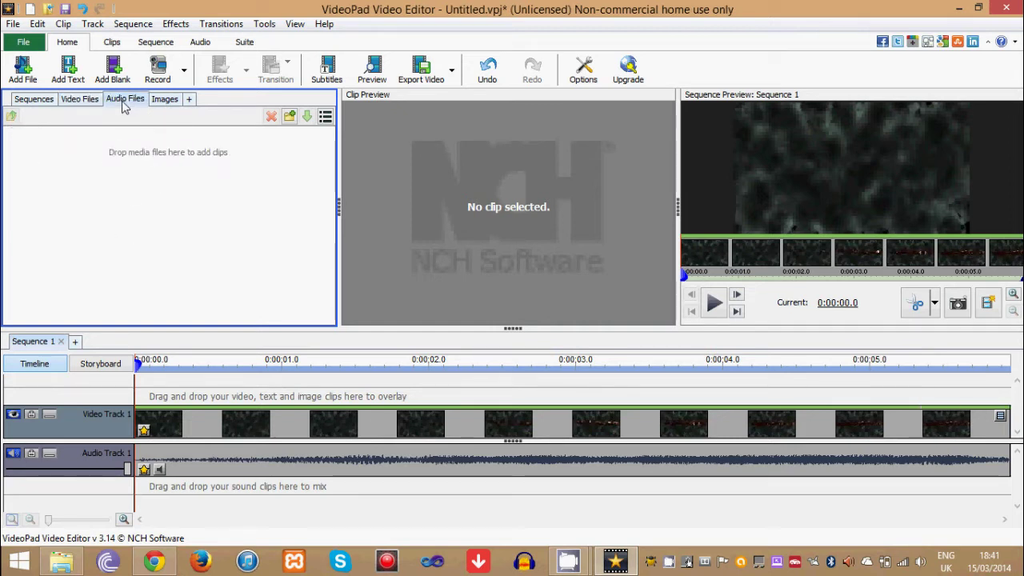
left_click(88, 99)
left_click(134, 102)
left_click(22, 68)
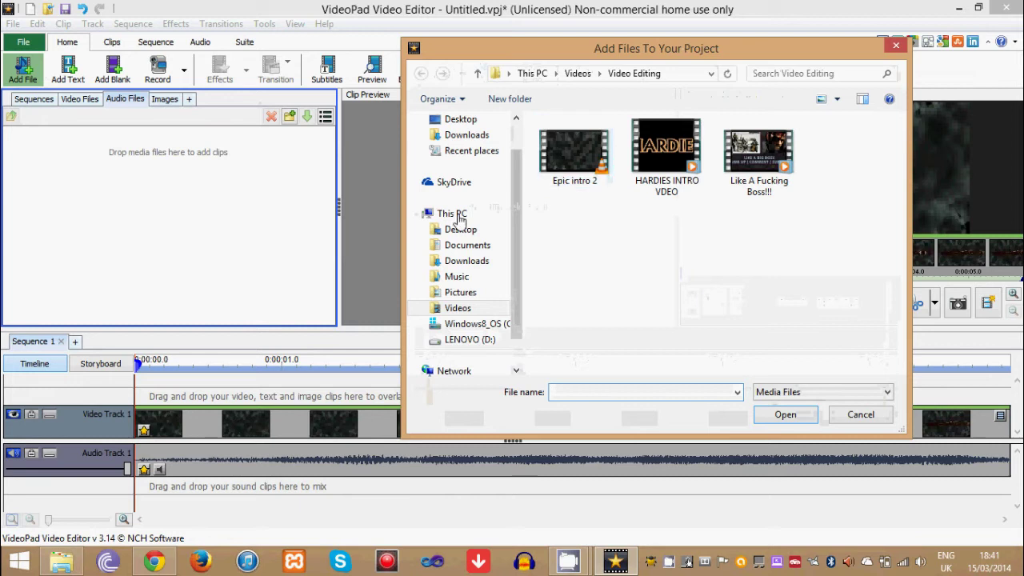
mouse_move(467, 245)
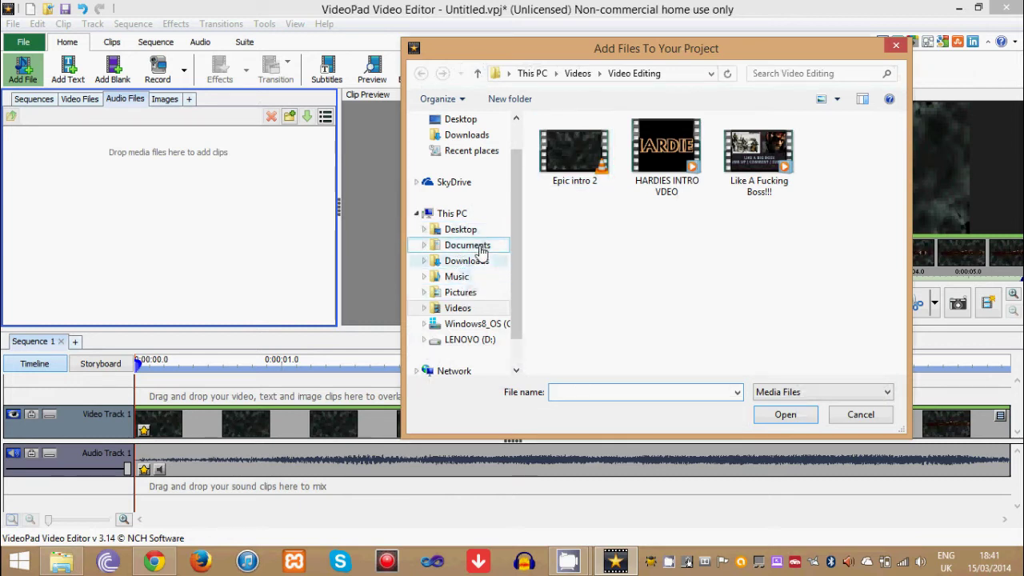
Open Walking_the_Dog.mp3 from Documents > Royalty Free Music.
left_click(482, 248)
scroll(580, 288, "down", 5)
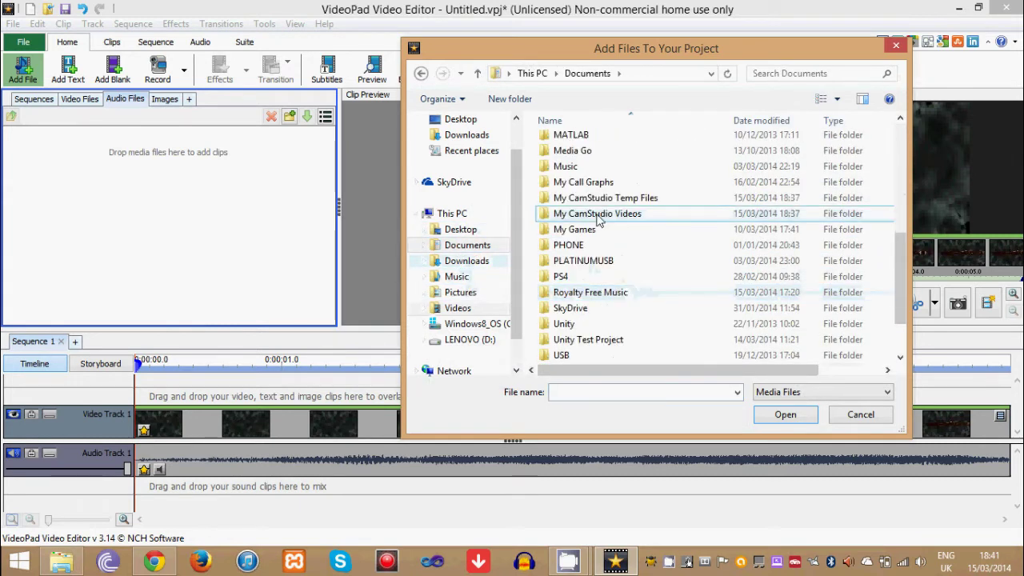
double_click(590, 292)
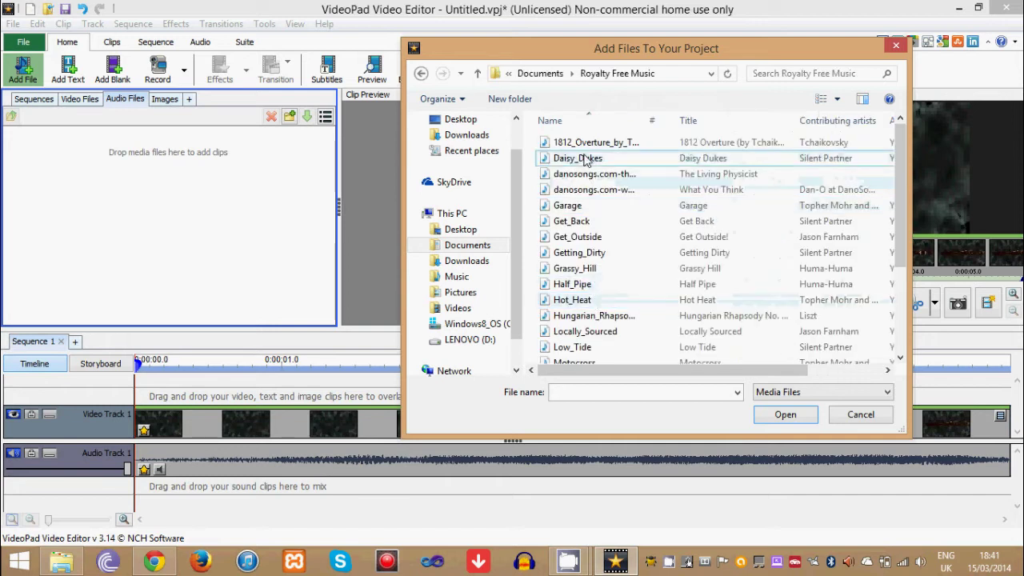
scroll(586, 160, "down", 3)
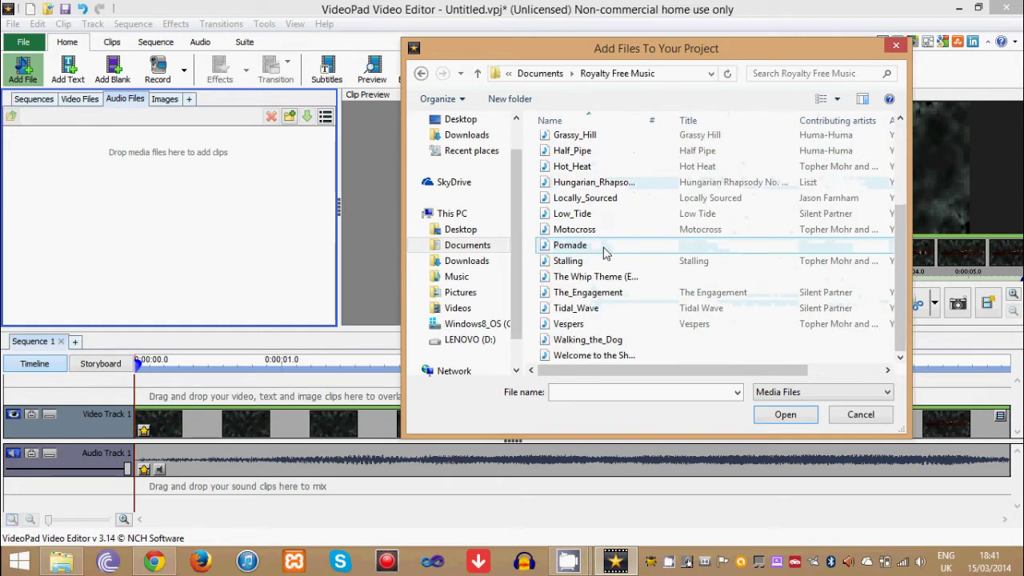
left_click(595, 345)
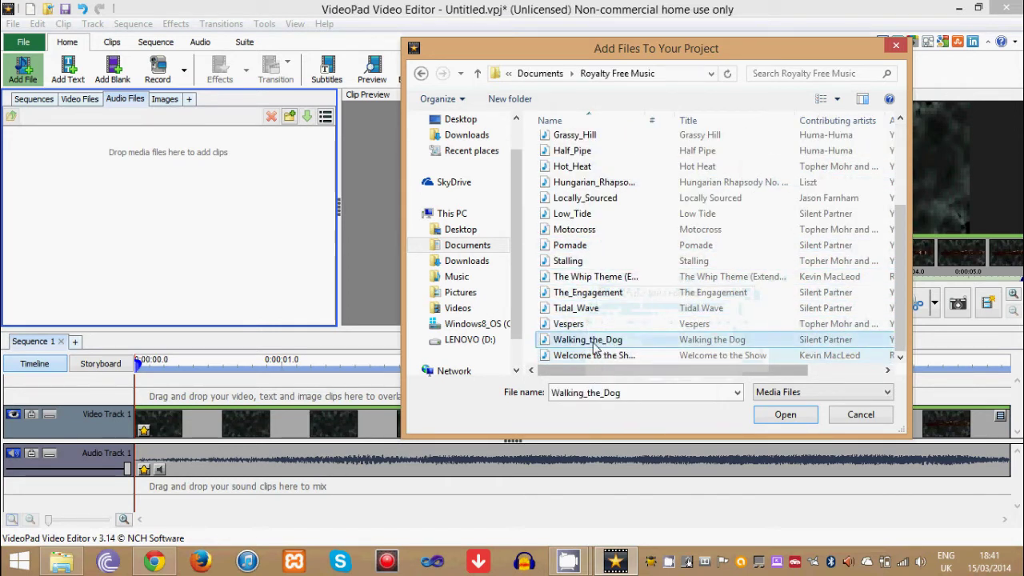
left_click(596, 324)
left_click(599, 293)
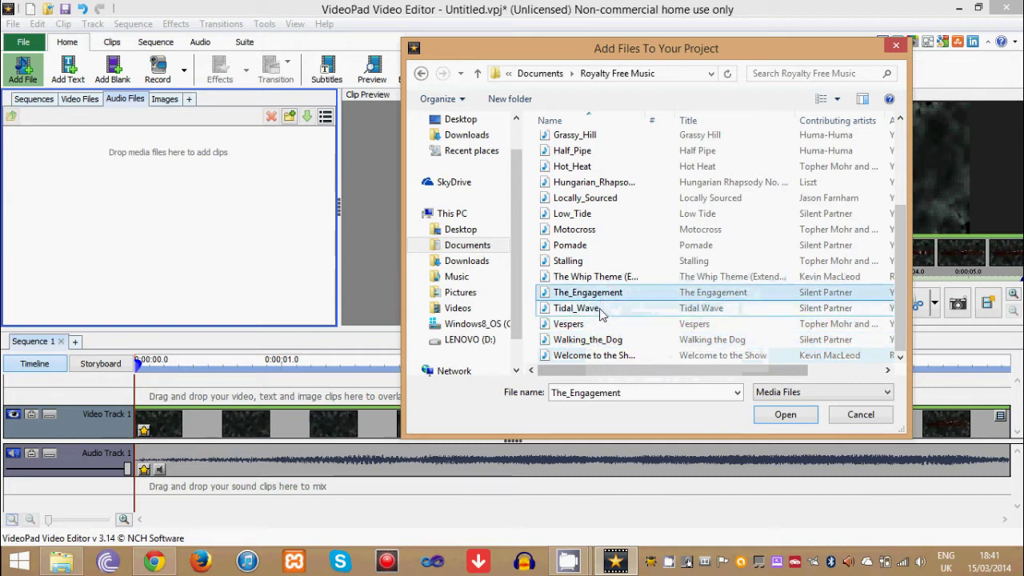
left_click(602, 311)
left_click(603, 342)
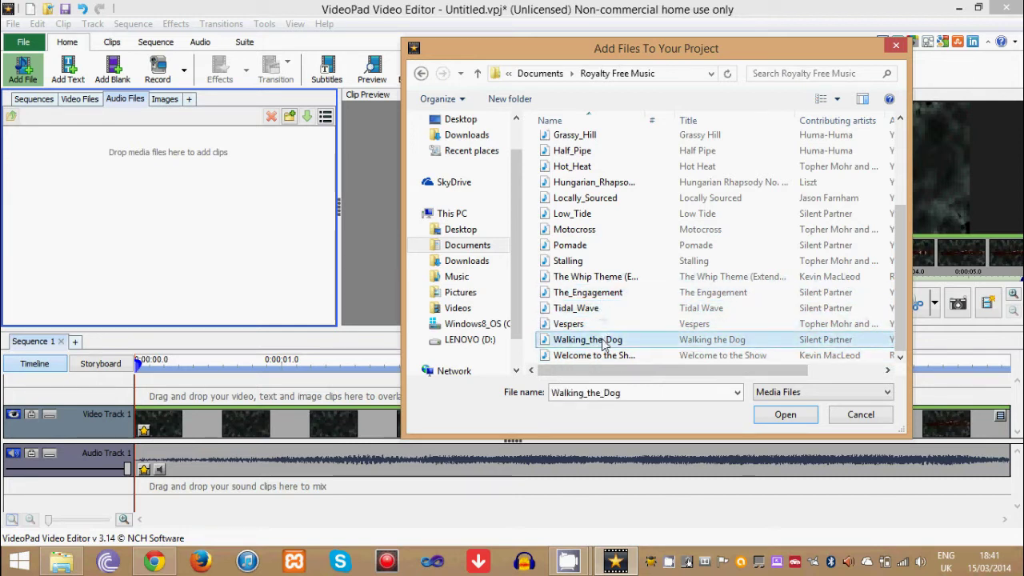
left_click(793, 416)
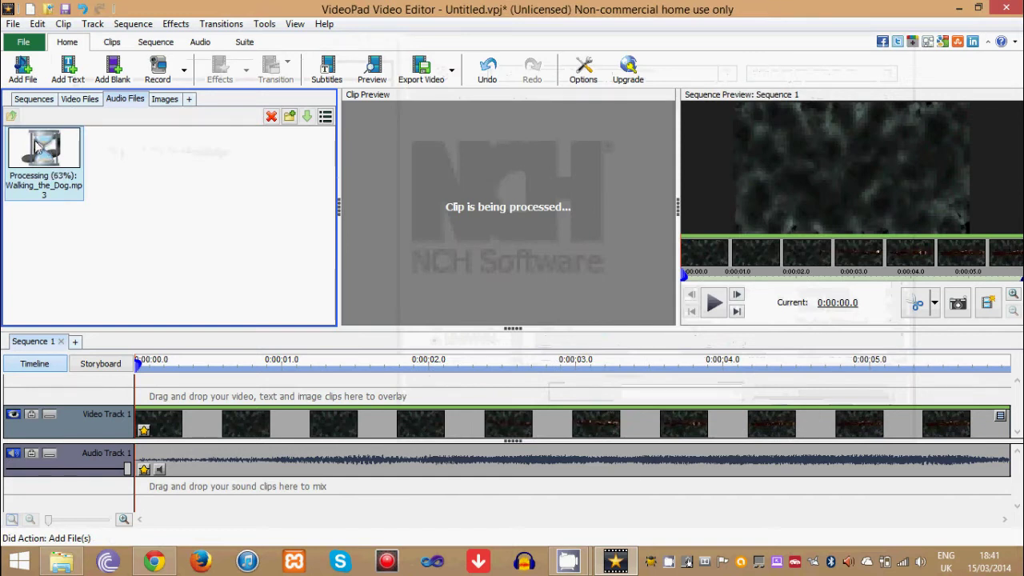
Add Walking_the_Dog.mp3 to an audio track and delete the music past the video's end.
mouse_move(36, 148)
left_mouse_down()
mouse_move(144, 502)
mouse_move(10, 468)
left_mouse_up()
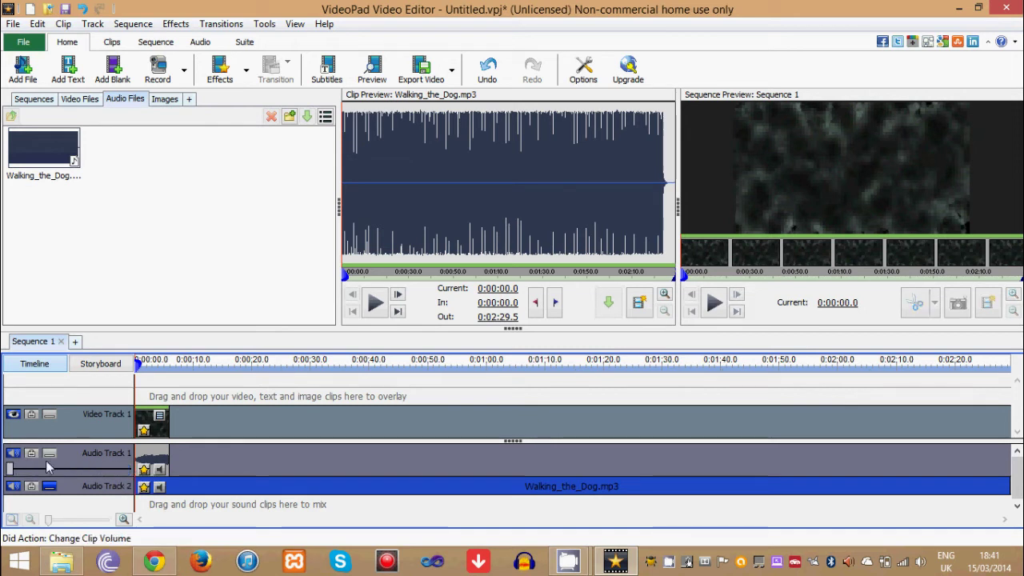
left_click(173, 362)
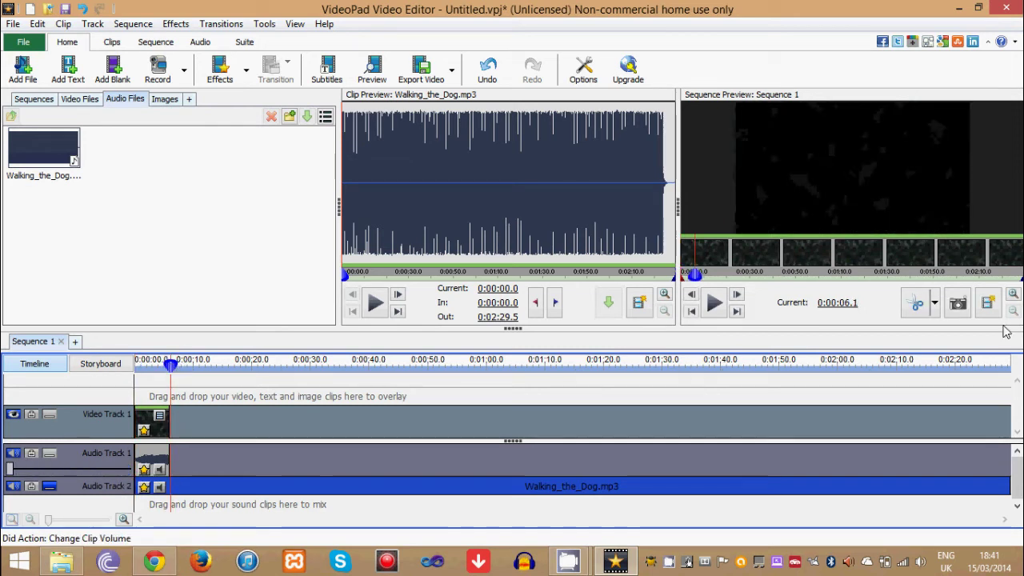
left_click(916, 302)
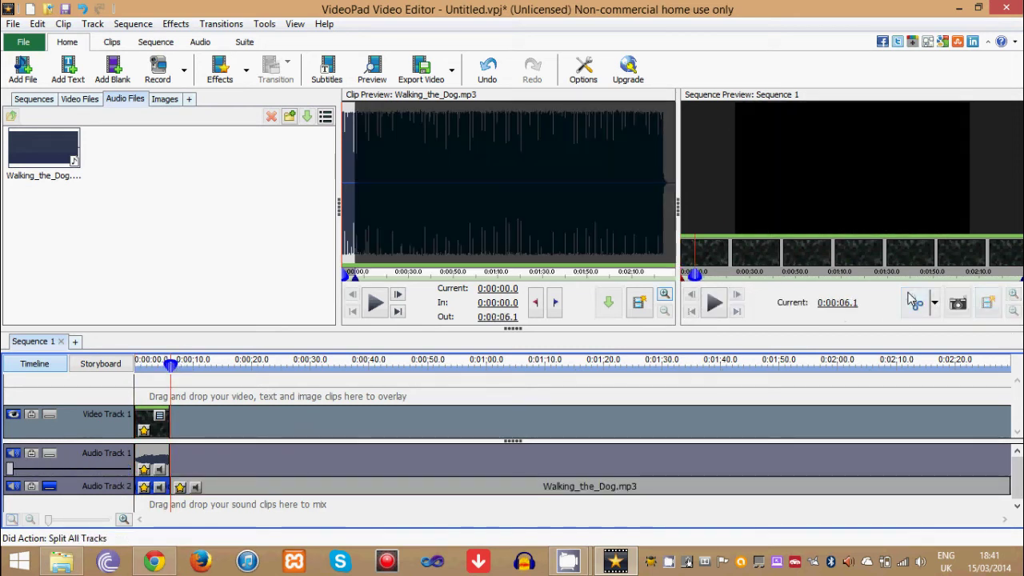
left_click(512, 491)
key("Delete")
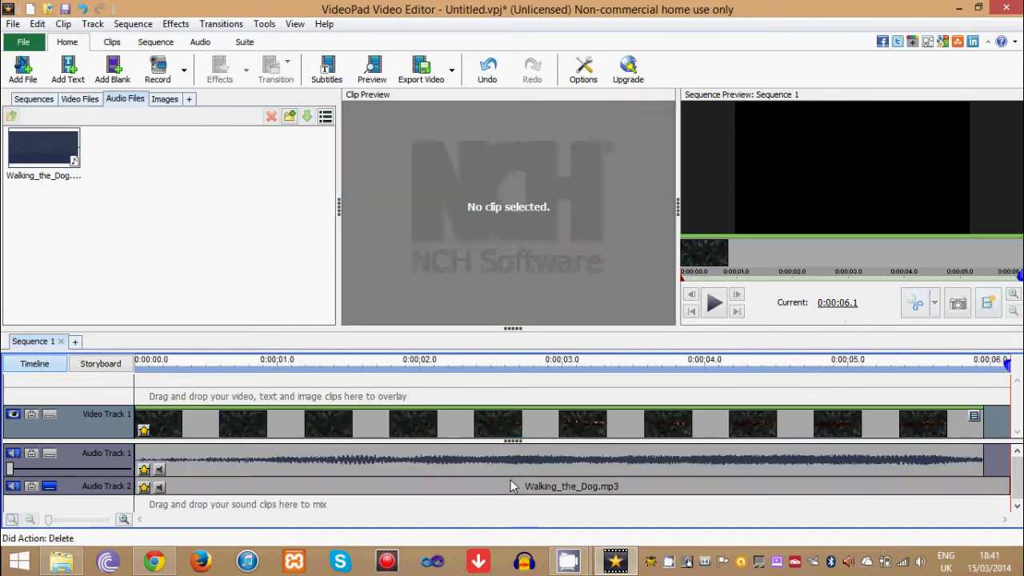
Trim the music just before 6 seconds, select the intro clip and rewind to the start.
left_click(985, 366)
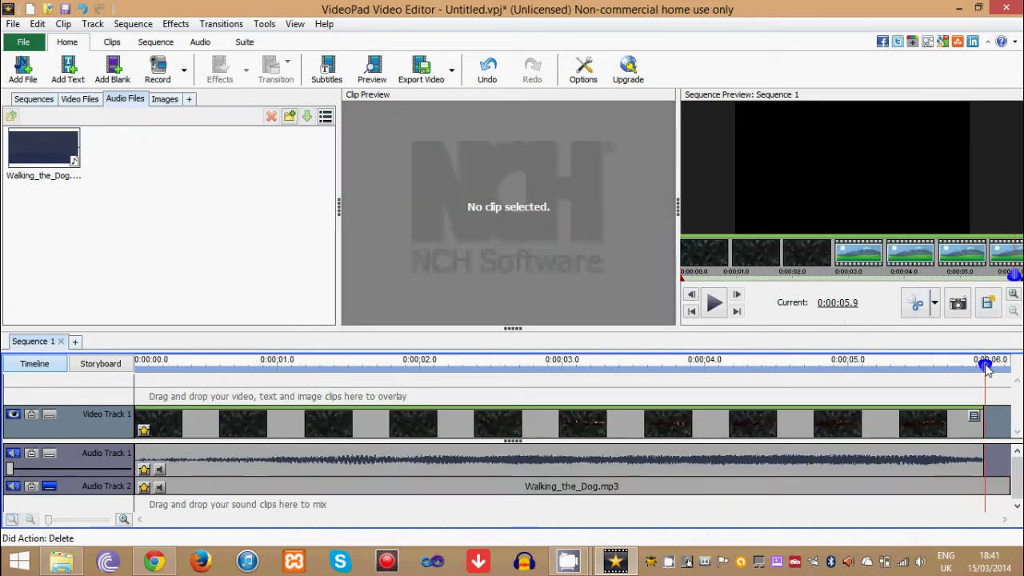
left_click(916, 308)
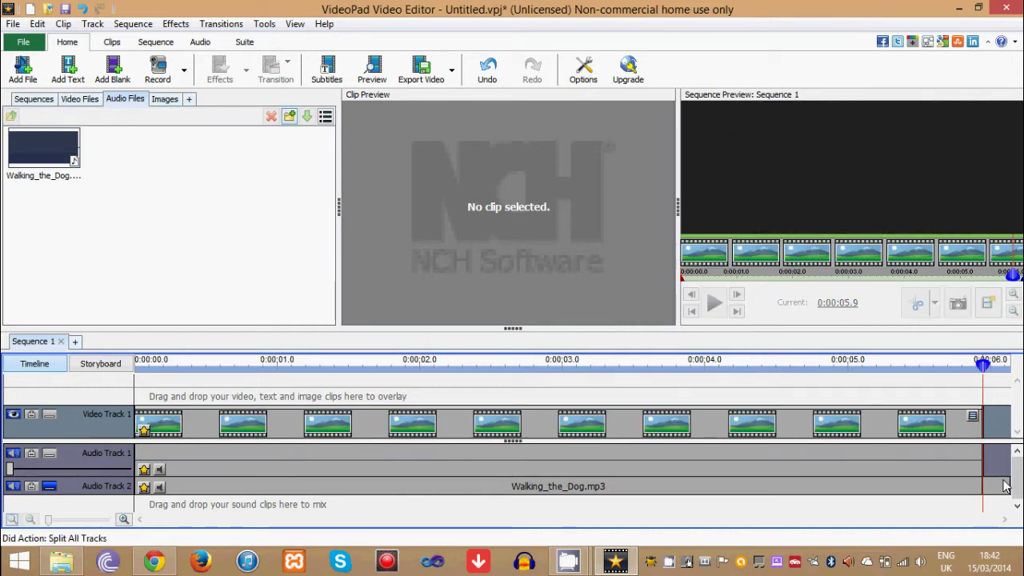
left_click(911, 485)
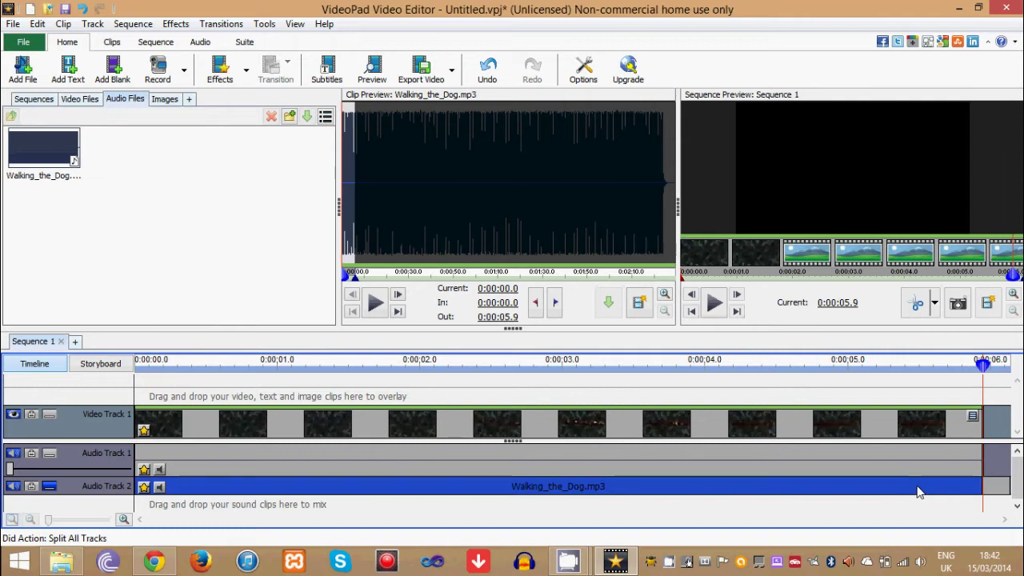
key("Delete")
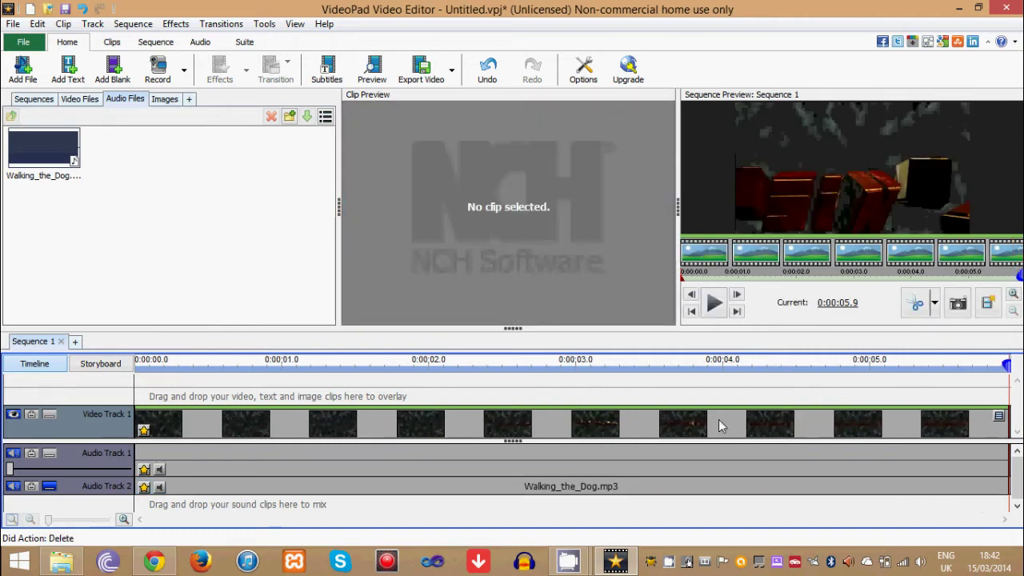
left_click(718, 426)
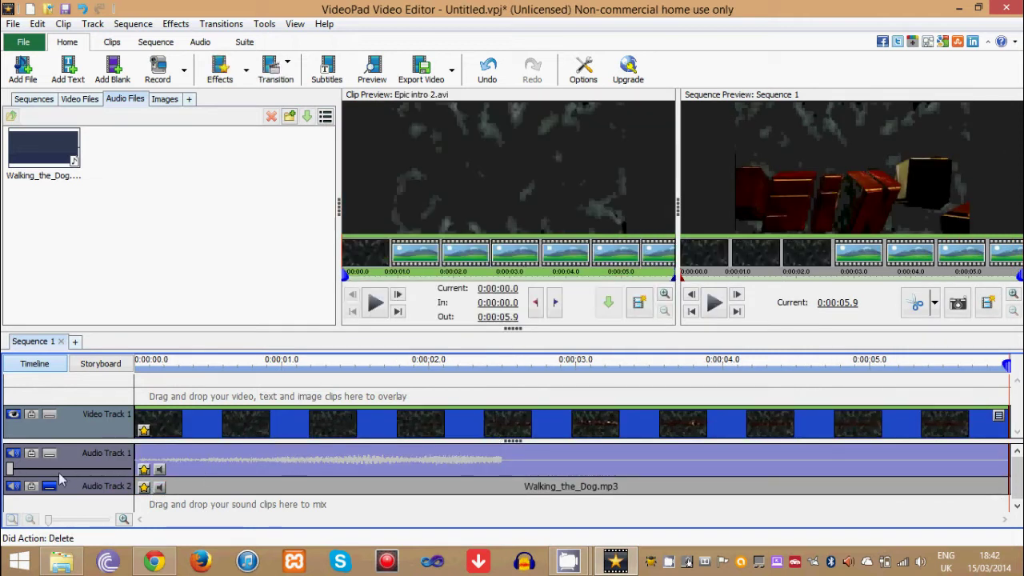
left_click(143, 364)
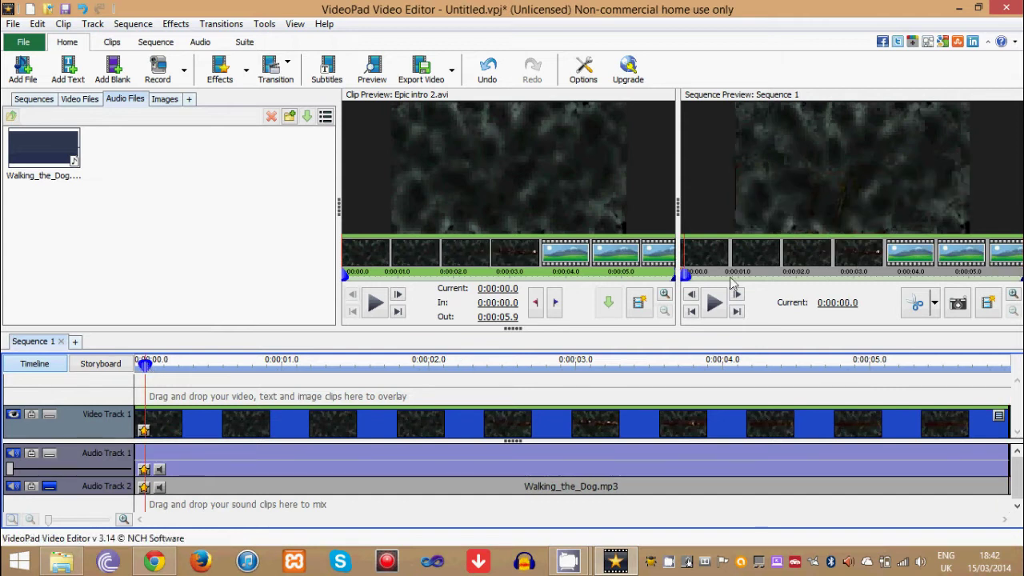
Play the six-second intro with its music, then widen the media bin and preview panes.
left_click(715, 302)
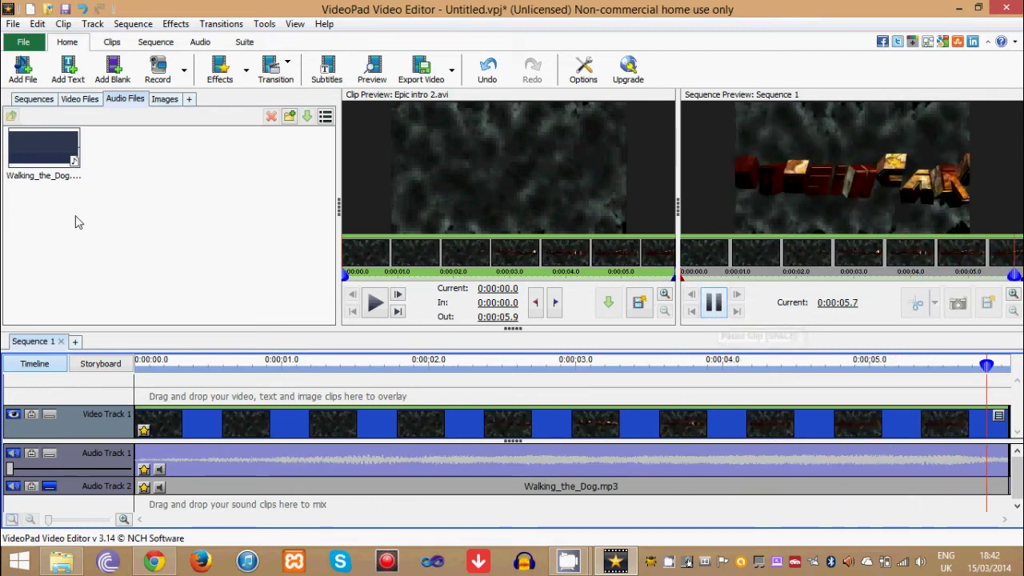
left_click(160, 118)
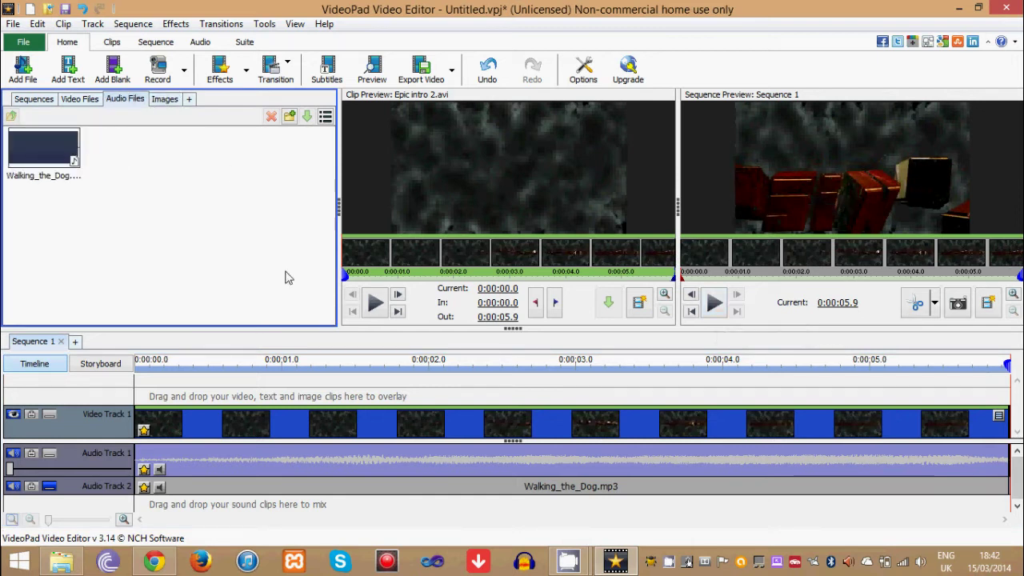
left_click_drag(339, 204, 637, 201)
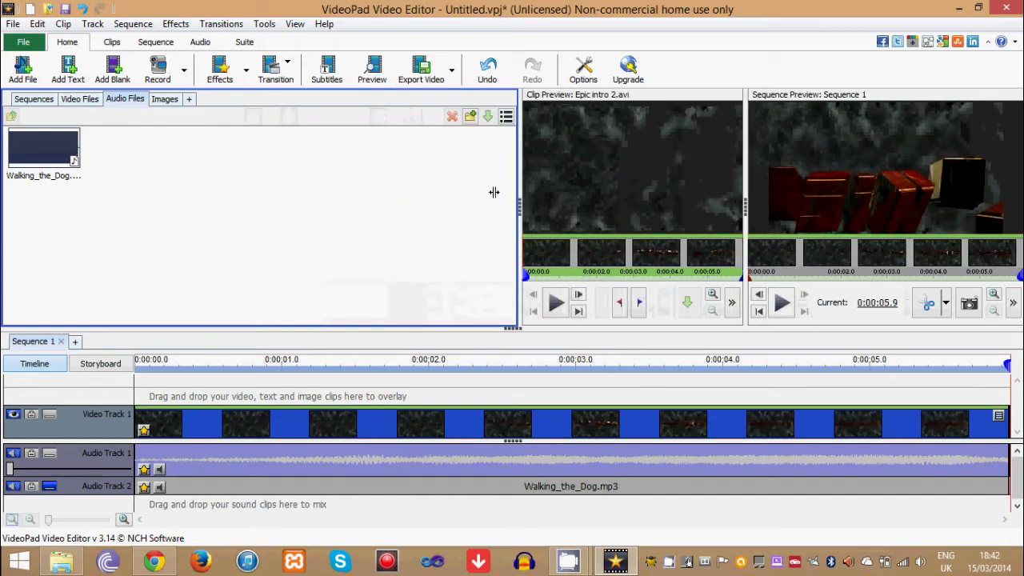
left_click_drag(493, 192, 274, 200)
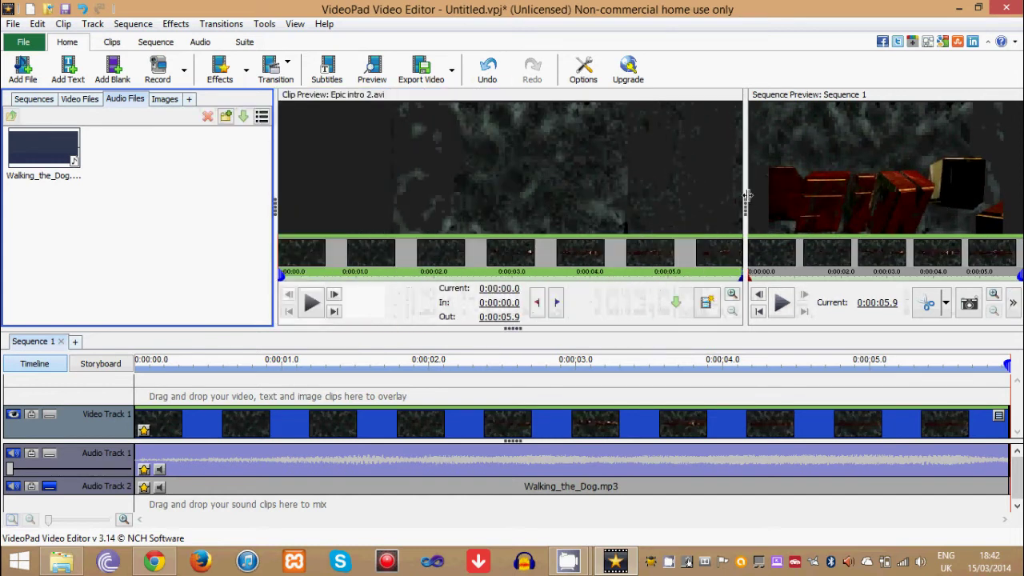
mouse_move(746, 194)
left_mouse_down()
mouse_move(557, 194)
mouse_move(815, 207)
left_mouse_up()
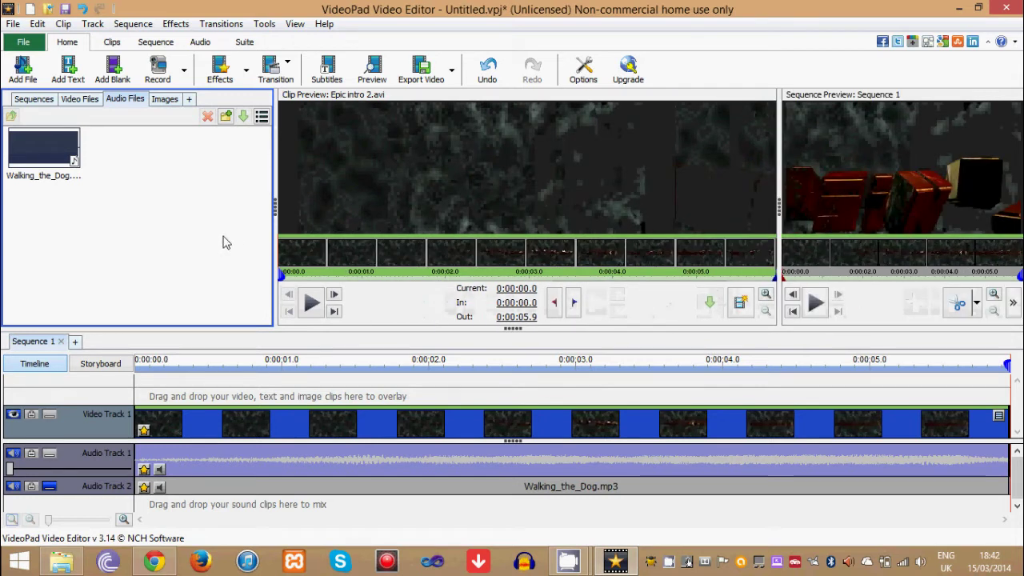
left_click_drag(276, 208, 458, 214)
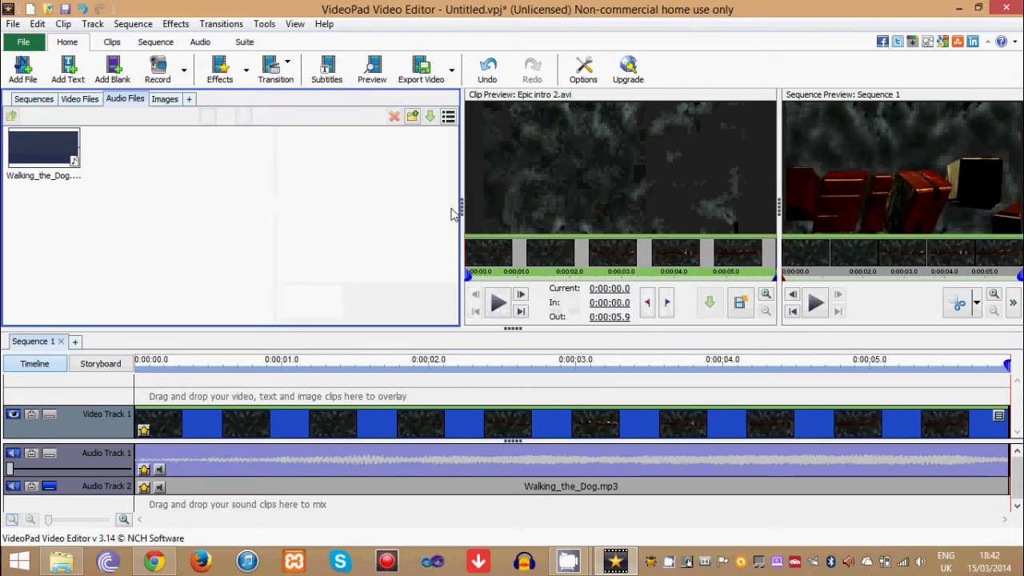
Add a text clip reading 'I am BigBoss' and select it as 'blaaaah' in the Images bin.
left_click(68, 68)
type("I am Bi")
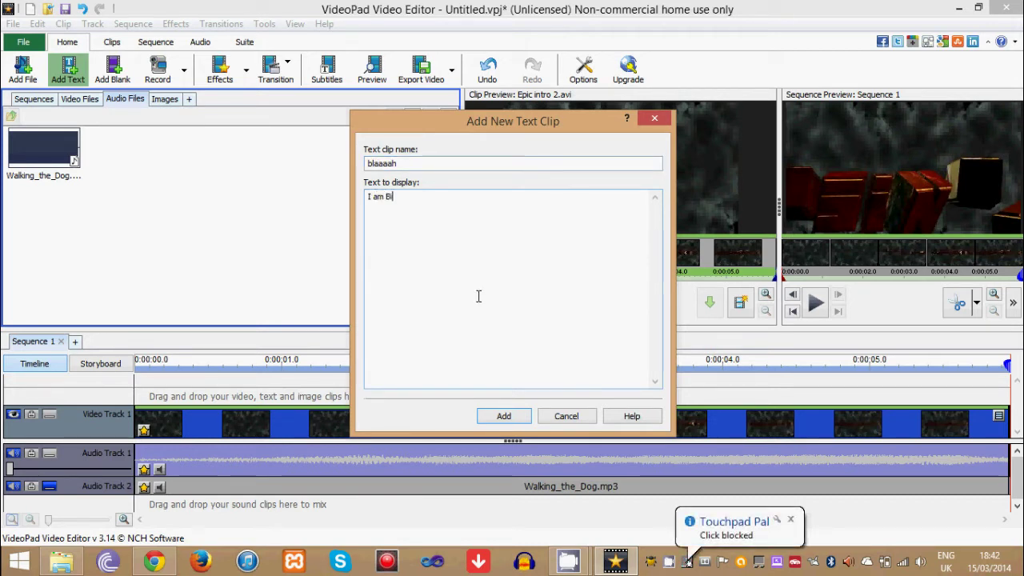
type("gBoss")
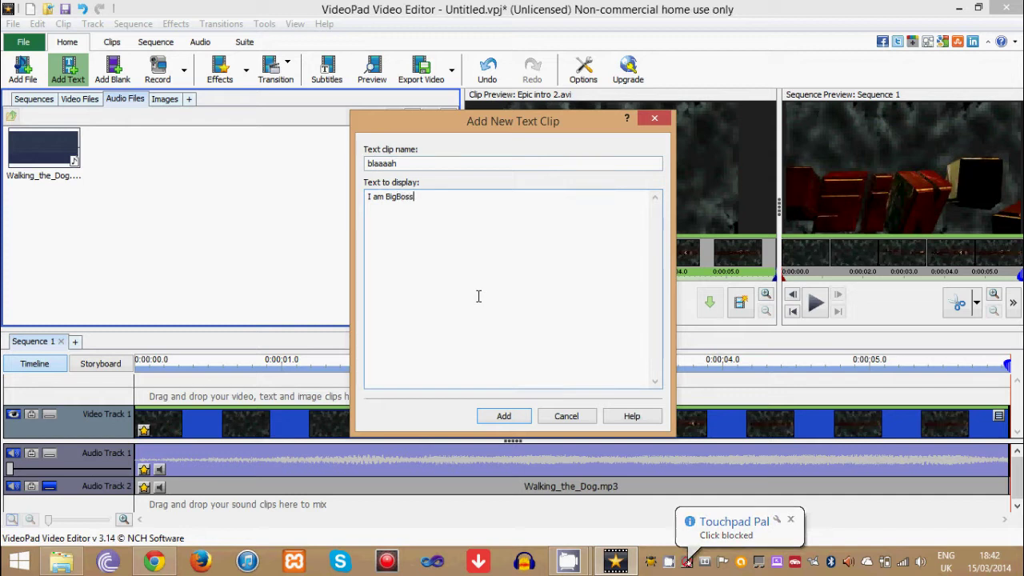
left_click(504, 416)
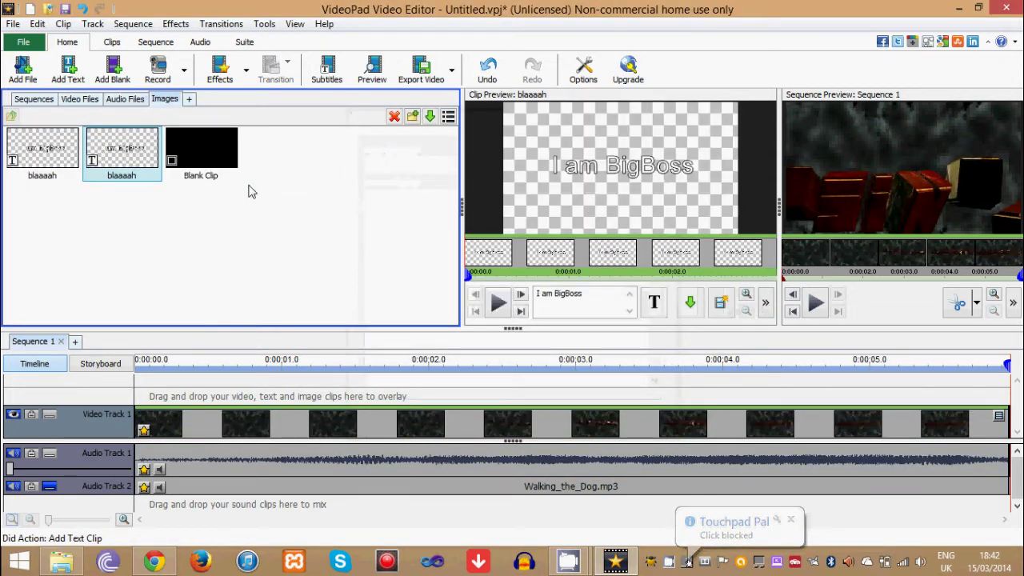
left_click(144, 189)
left_click(120, 152)
left_click(56, 140)
left_click(120, 154)
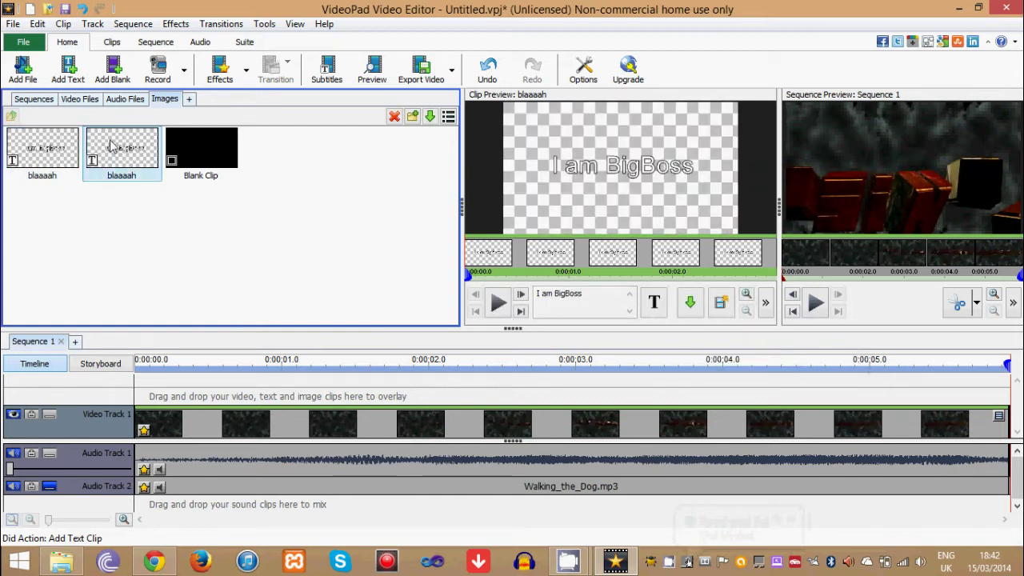
Drop the blaaaah text clip onto Video Track 1 near 0:00:02 and scrub through it.
mouse_move(112, 146)
left_mouse_down()
mouse_move(546, 430)
mouse_move(440, 428)
left_mouse_up()
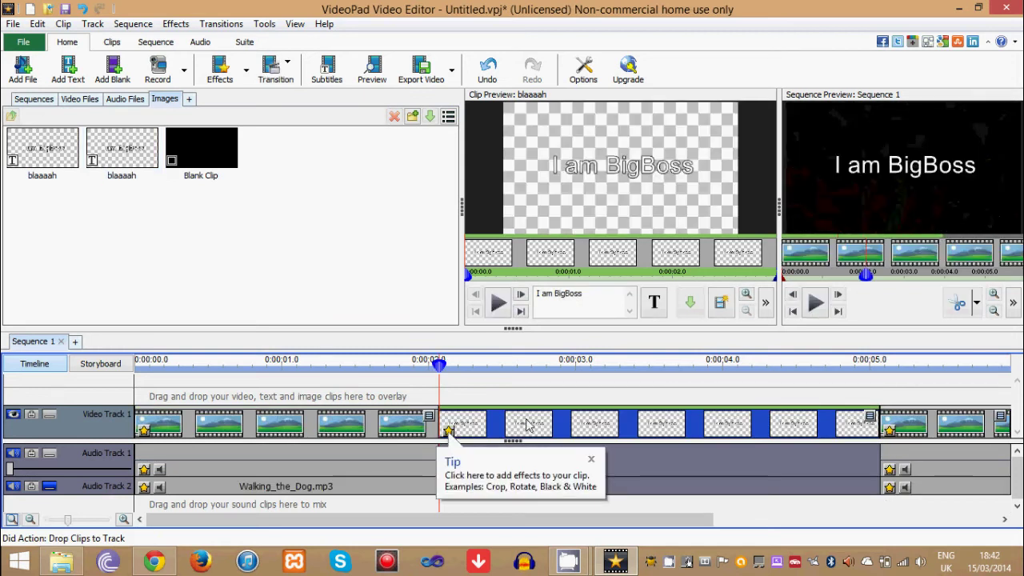
left_click_drag(440, 376, 372, 365)
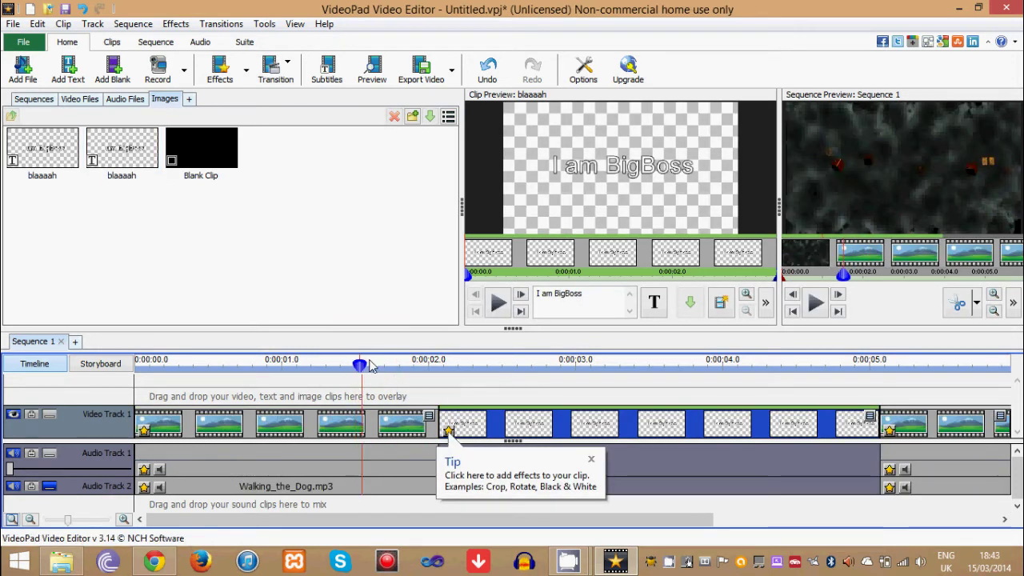
mouse_move(372, 366)
left_mouse_down()
mouse_move(960, 382)
mouse_move(393, 376)
left_mouse_up()
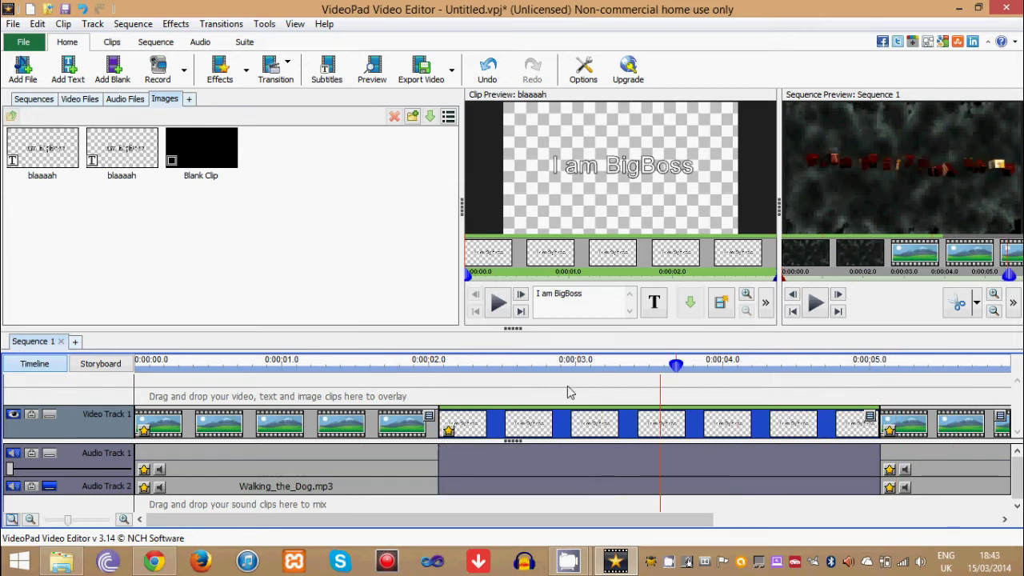
right_click(552, 428)
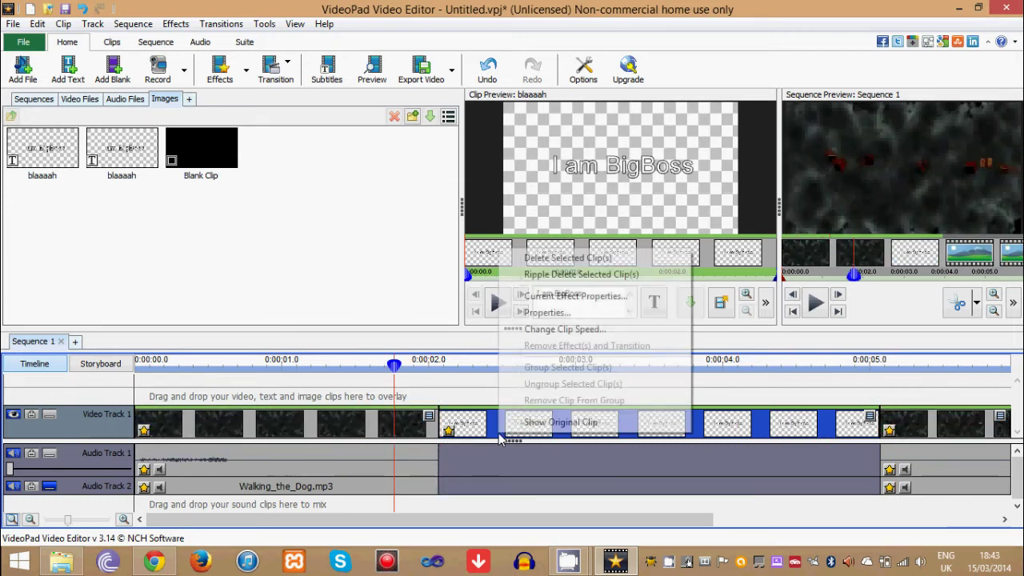
Apply a Fade through white transition lasting 1.000 second to the I am BigBoss clip.
left_click(444, 420)
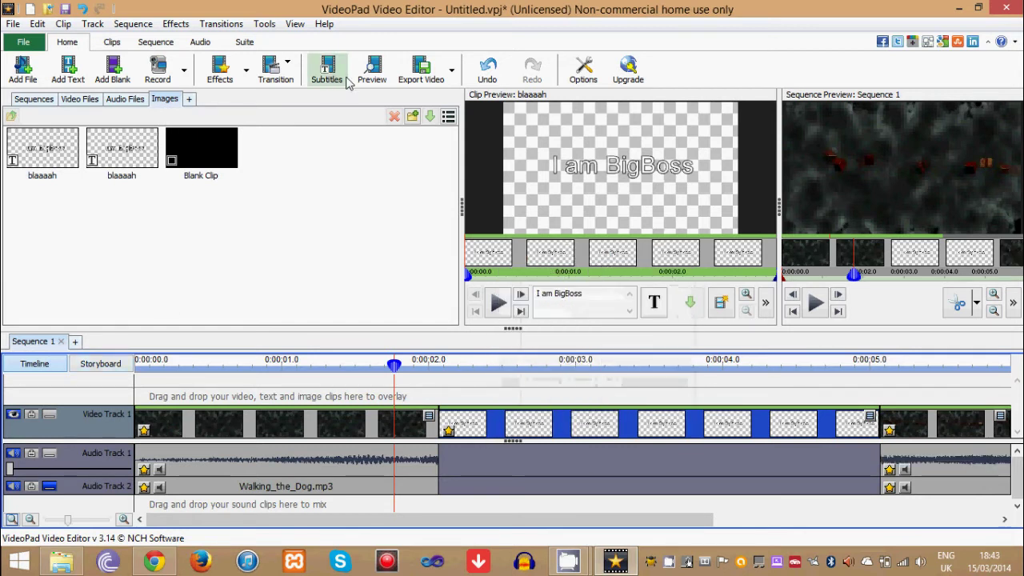
left_click(228, 24)
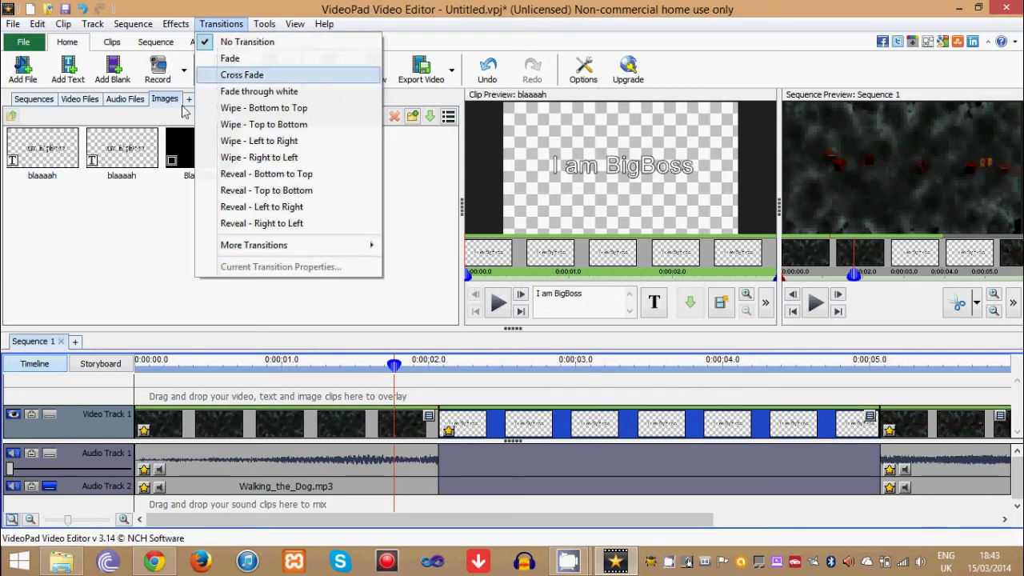
left_click(99, 272)
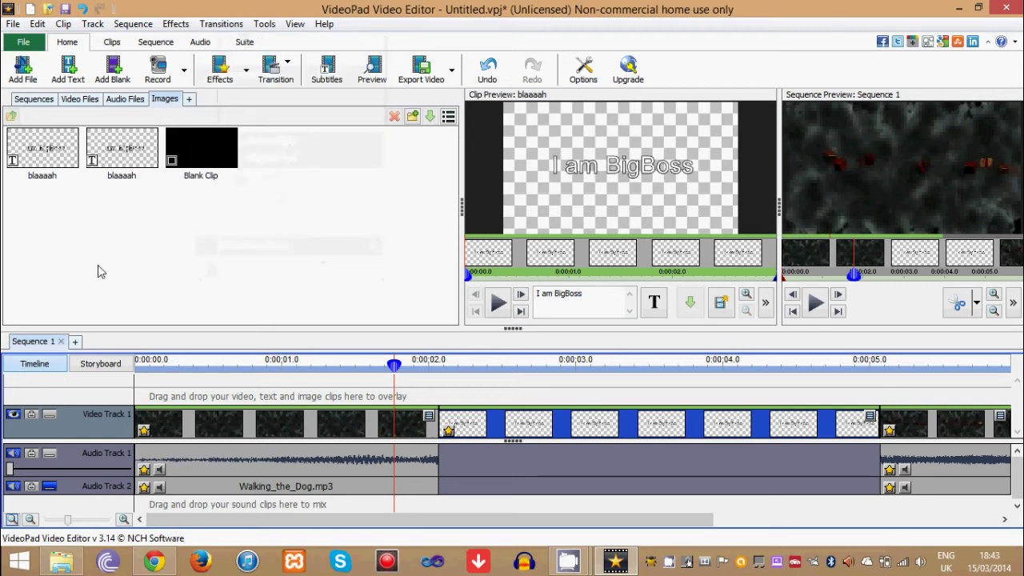
mouse_move(394, 365)
left_mouse_down()
mouse_move(453, 365)
mouse_move(423, 367)
left_mouse_up()
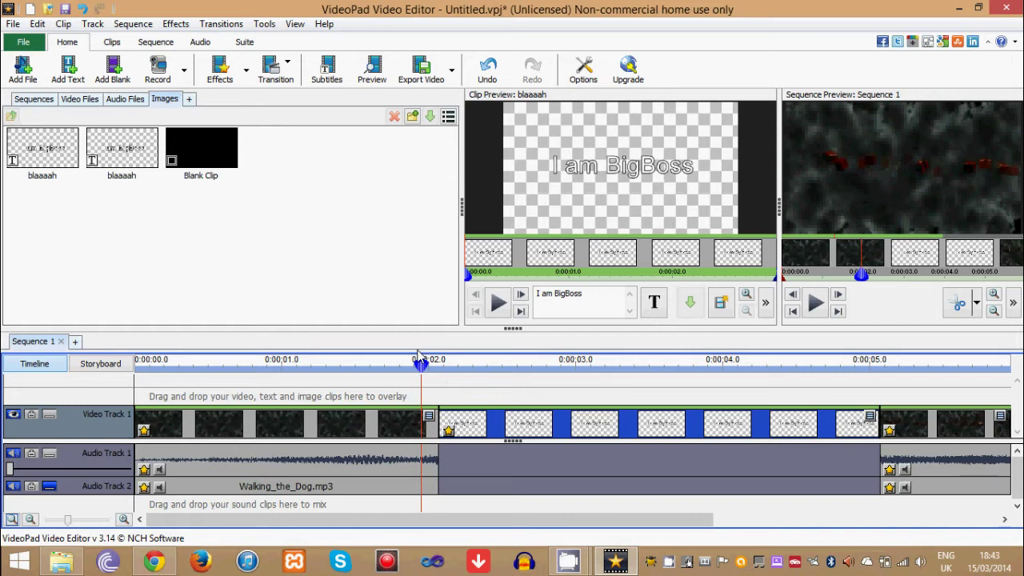
left_click(275, 68)
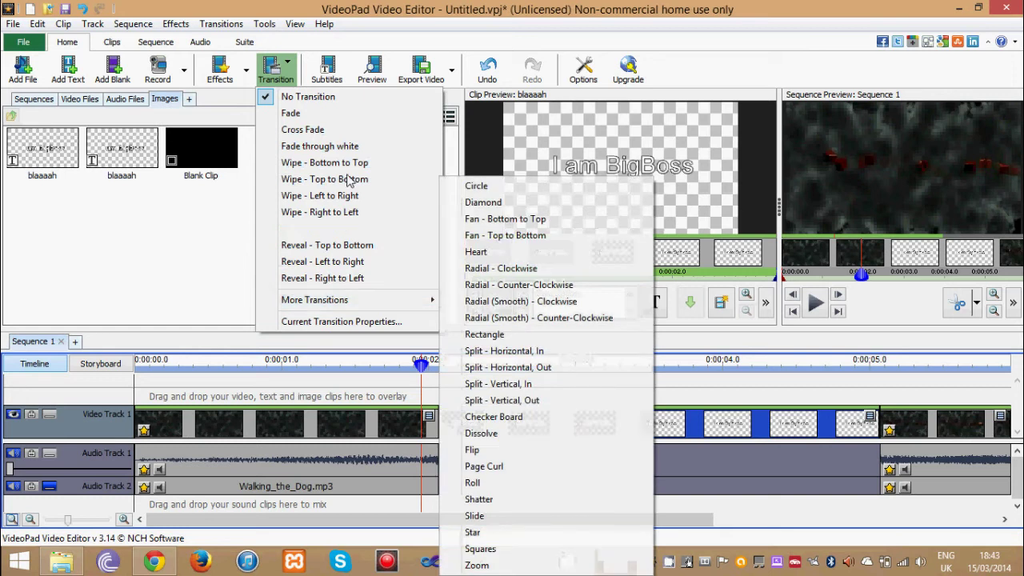
left_click(325, 149)
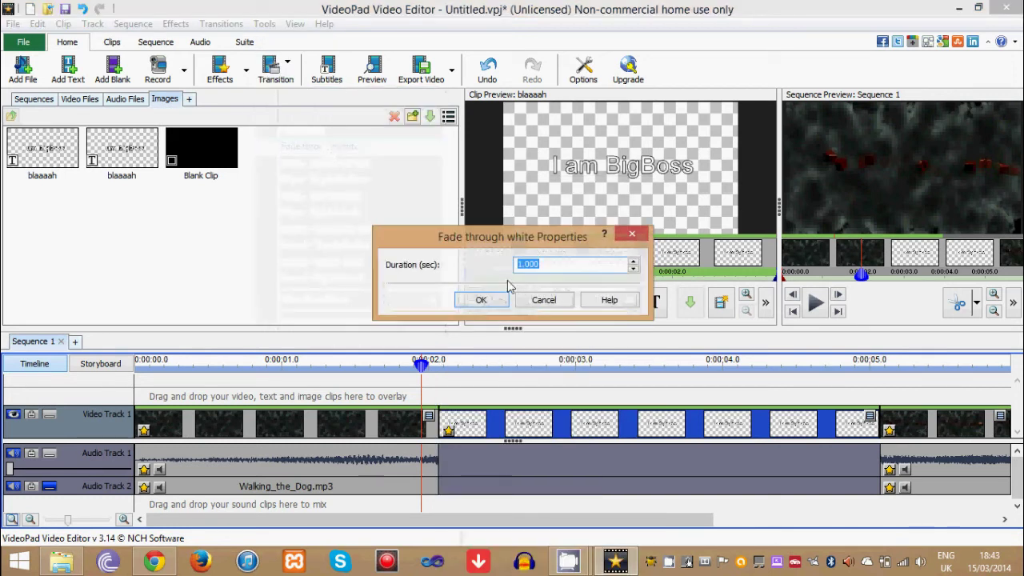
left_click(481, 301)
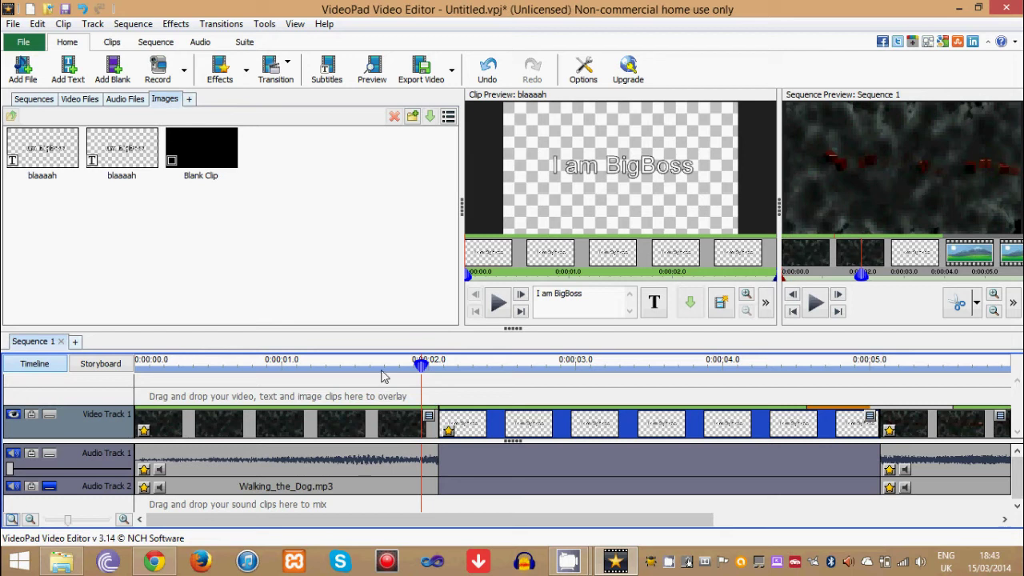
left_click_drag(424, 374, 772, 377)
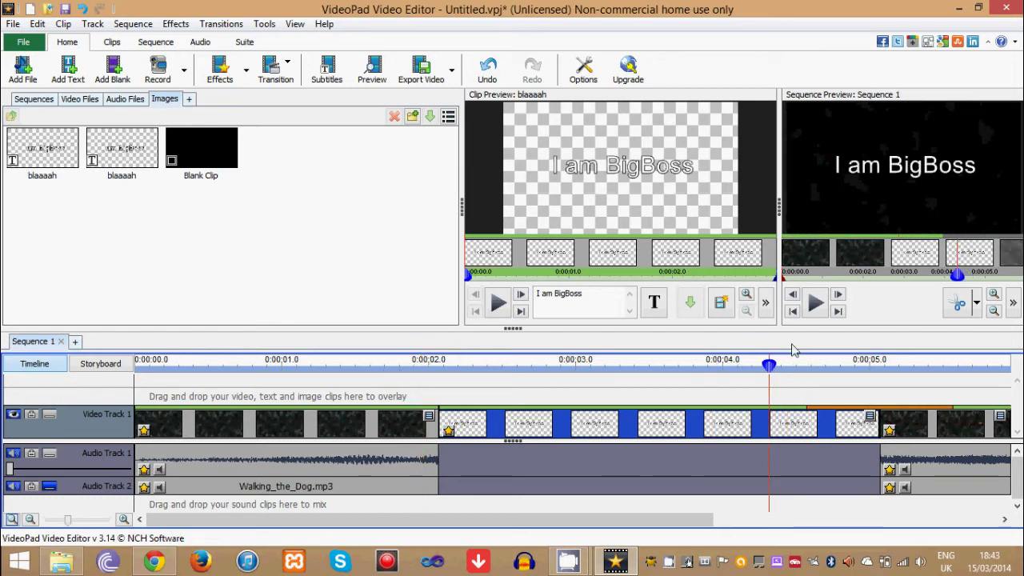
left_click(815, 302)
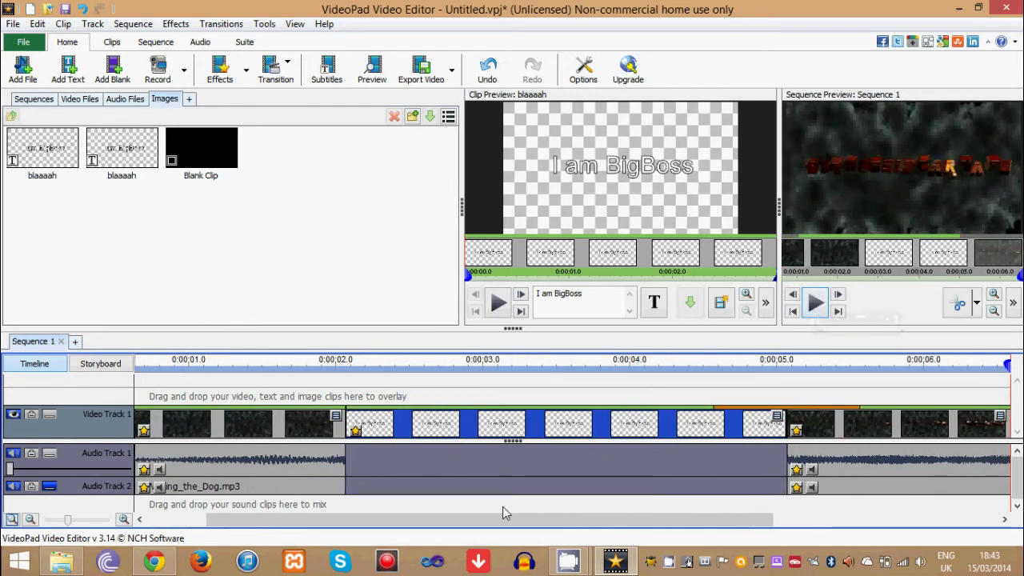
left_click_drag(506, 519, 435, 518)
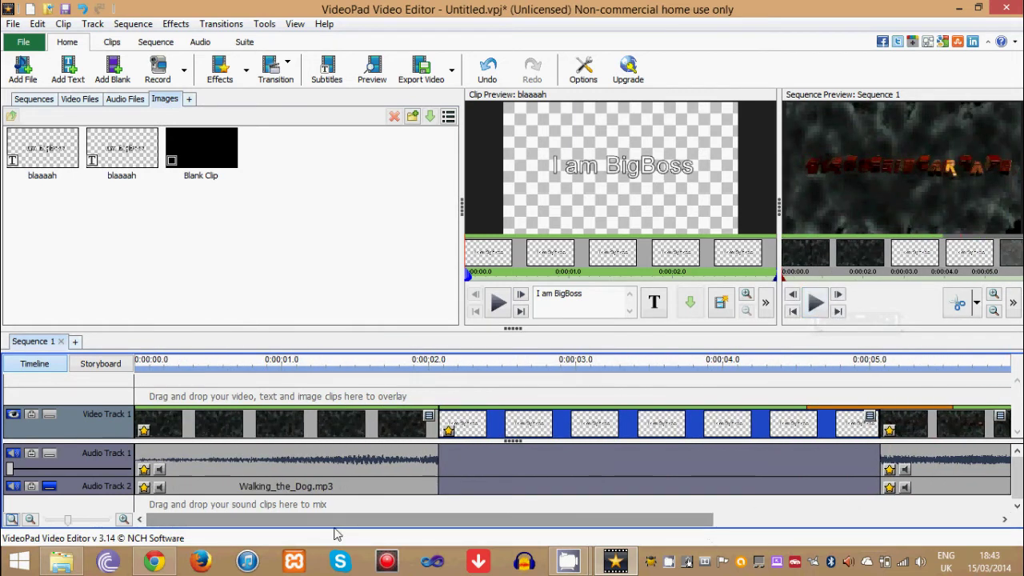
left_click(246, 72)
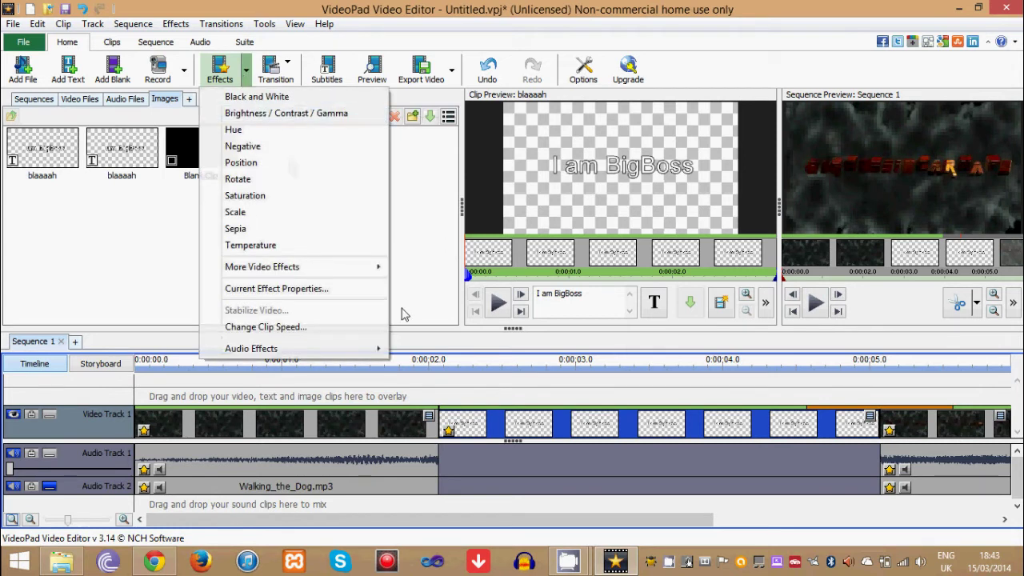
left_click(416, 240)
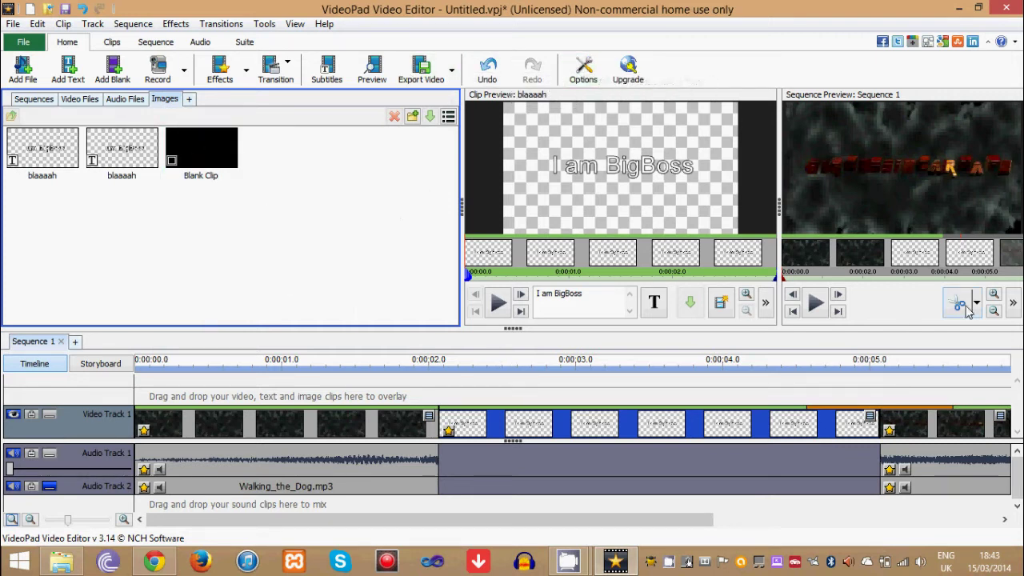
left_click(996, 295)
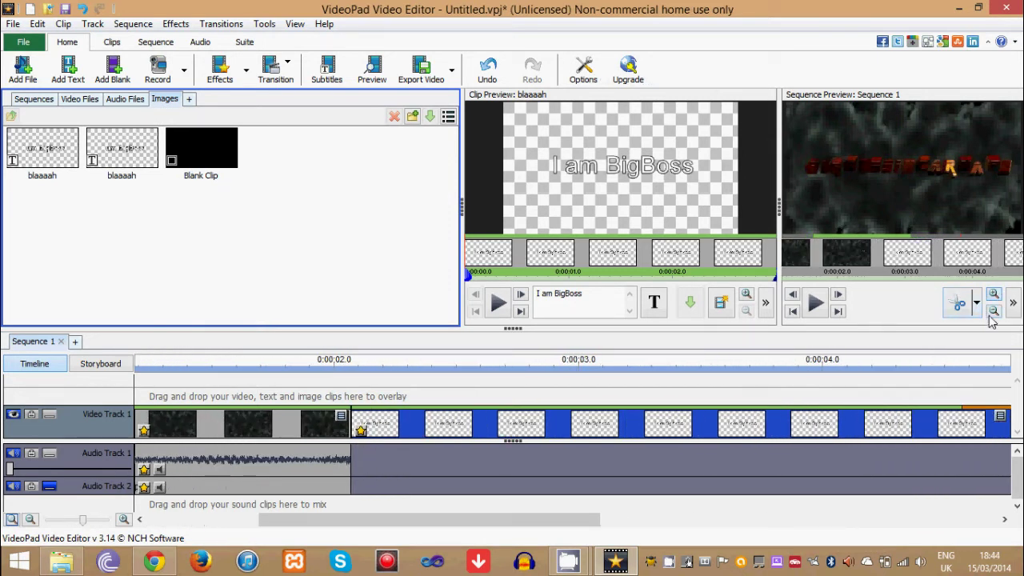
left_click(993, 312)
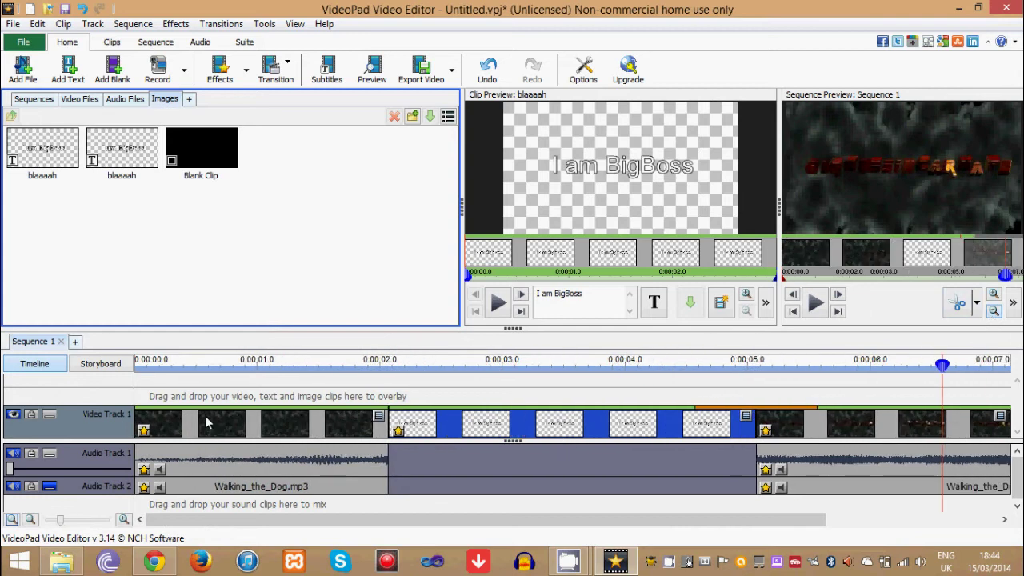
scroll(305, 412, "down", 2)
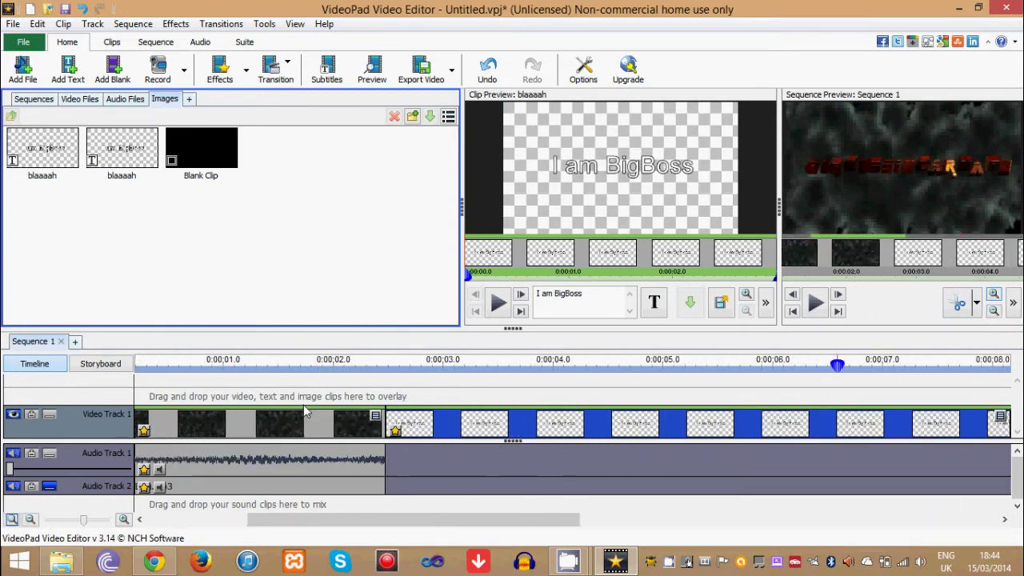
scroll(305, 412, "up", 1)
scroll(304, 412, "up", 1)
scroll(304, 412, "up", 1)
scroll(305, 411, "up", 1)
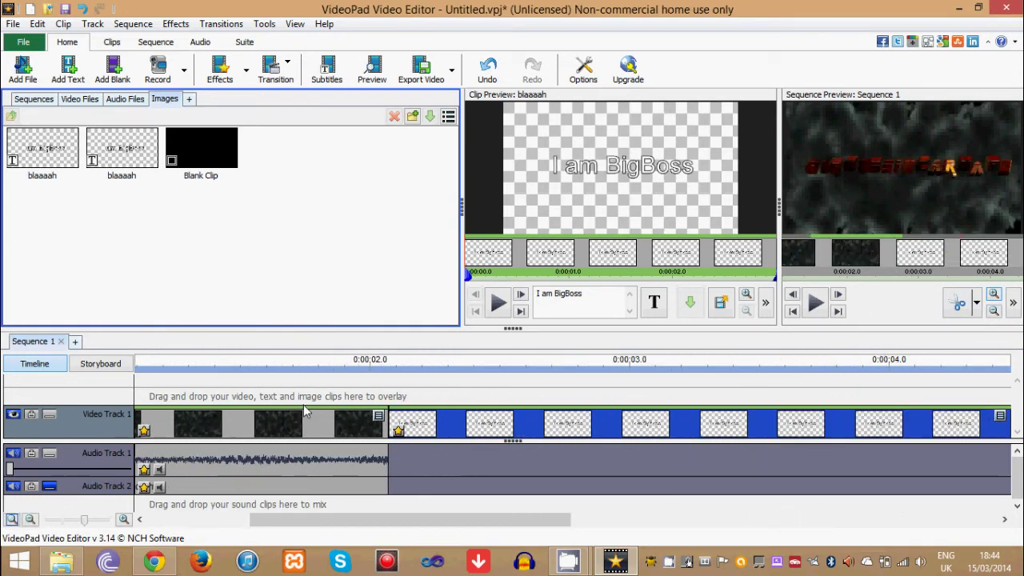
scroll(305, 412, "down", 1)
scroll(320, 408, "down", 1)
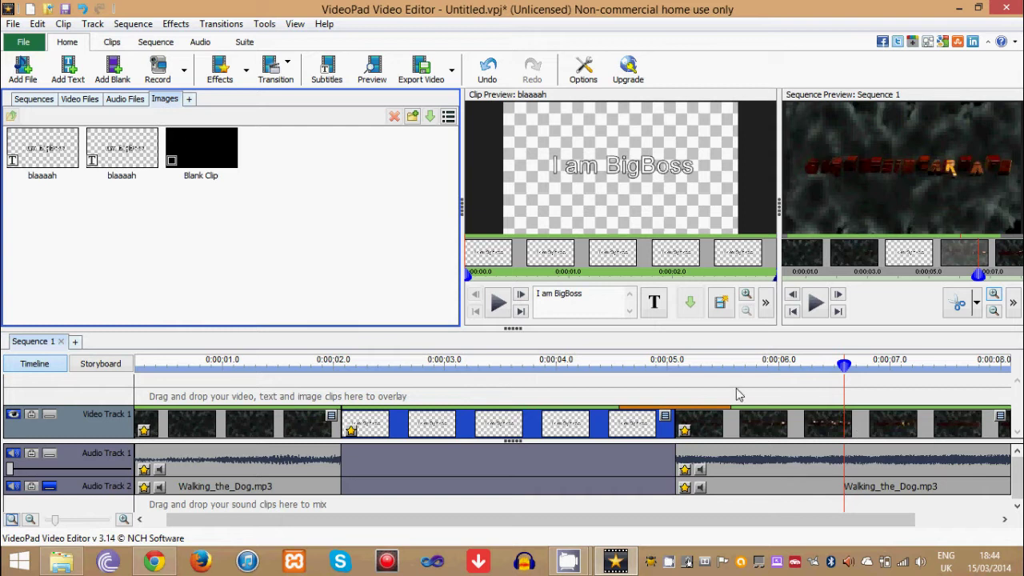
Change the I AM BIGBOSS title font to Arnprior.
left_click(580, 298)
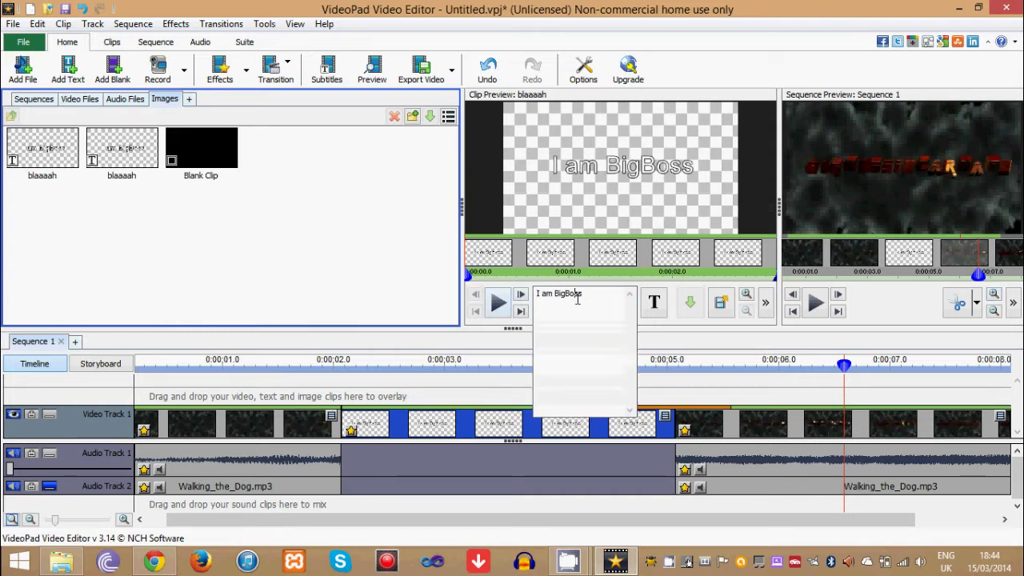
left_click(654, 304)
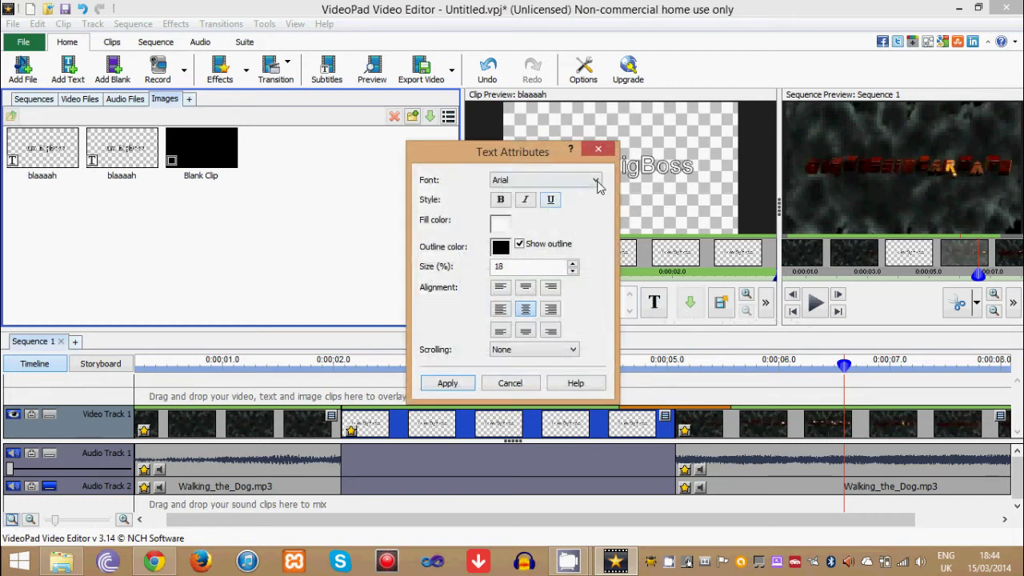
left_click(596, 181)
left_click(544, 252)
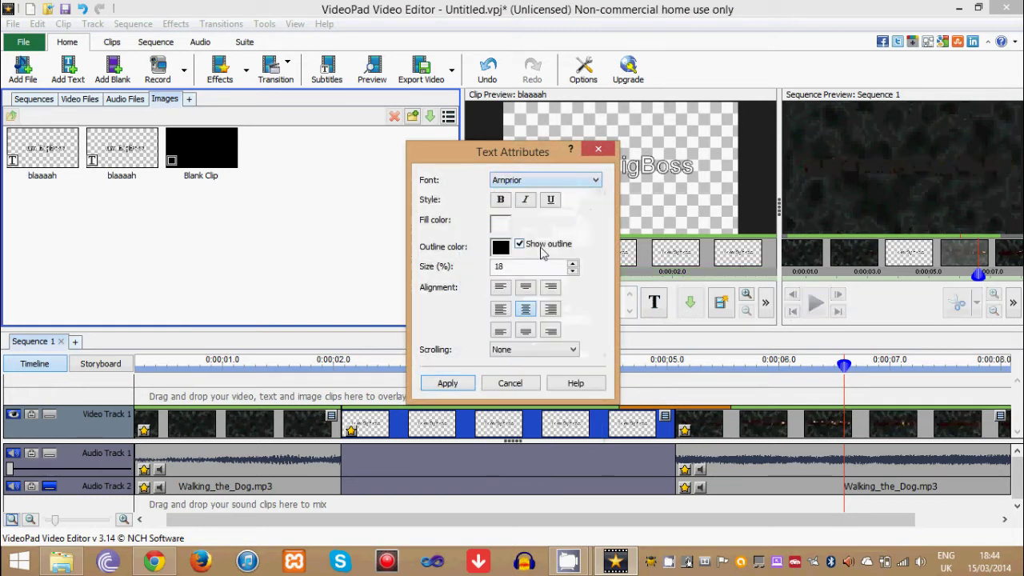
left_click(469, 384)
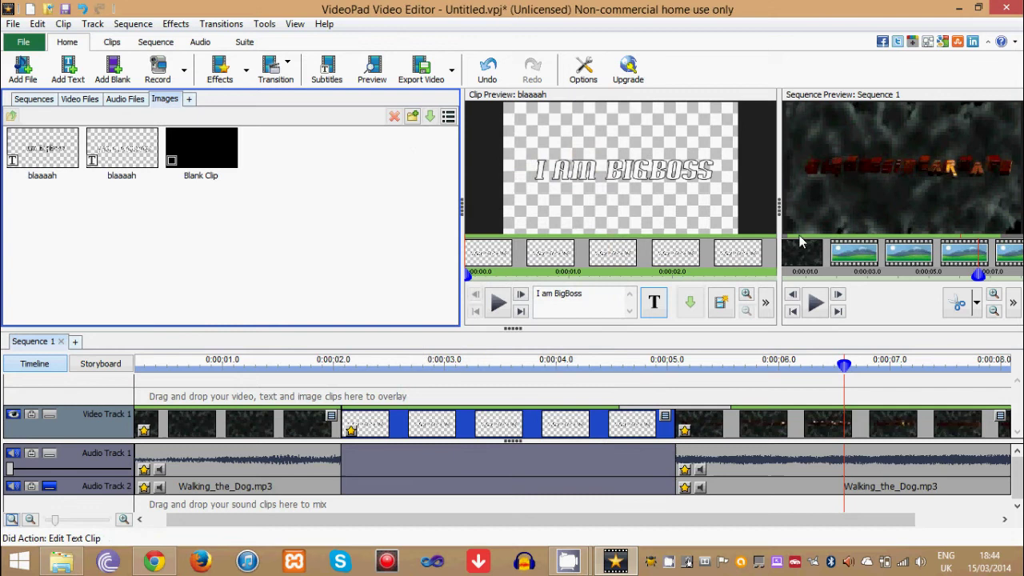
Align the title to the bottom centre of the frame and preview the title section.
left_click(542, 391)
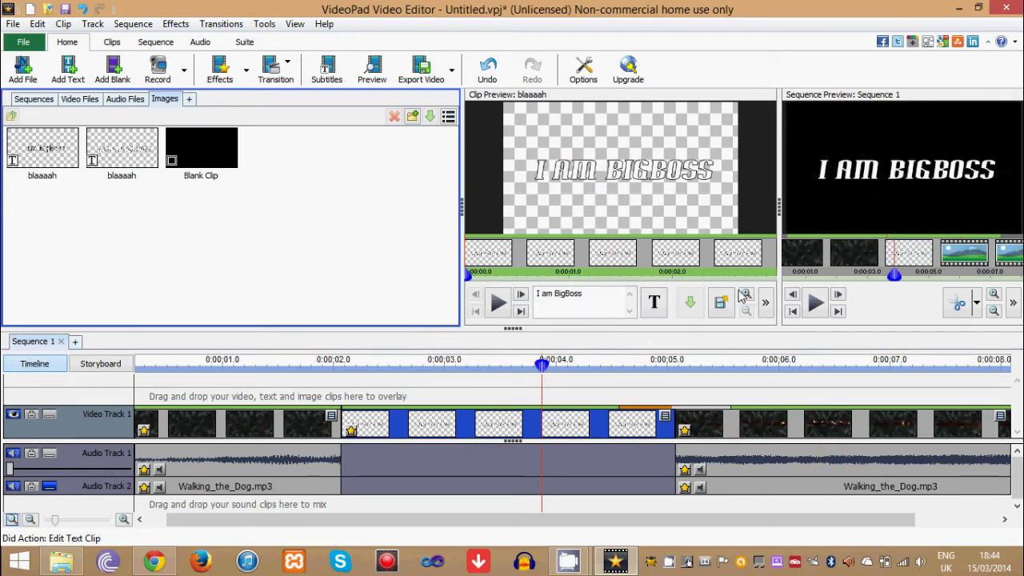
left_click(655, 302)
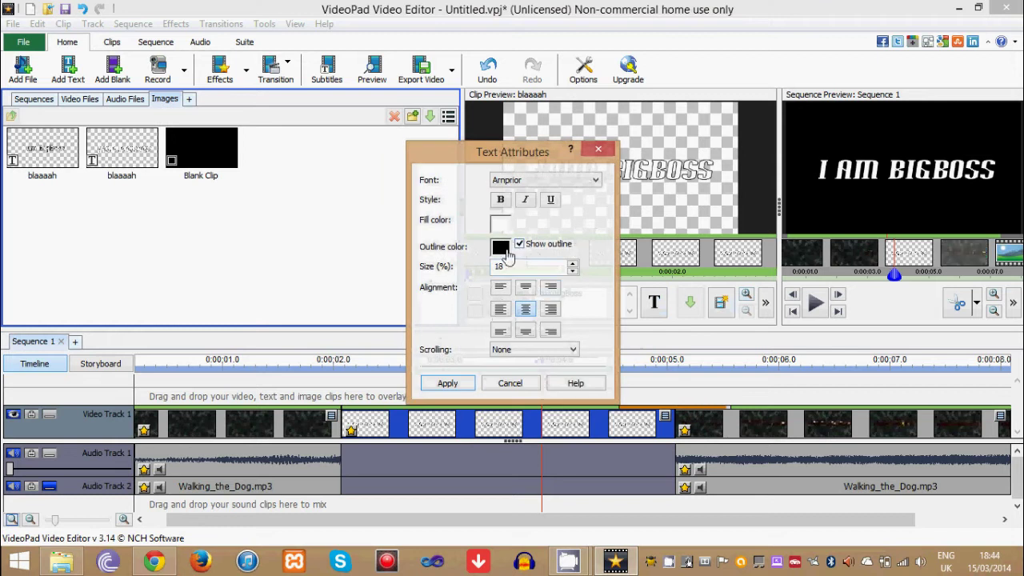
left_click(528, 287)
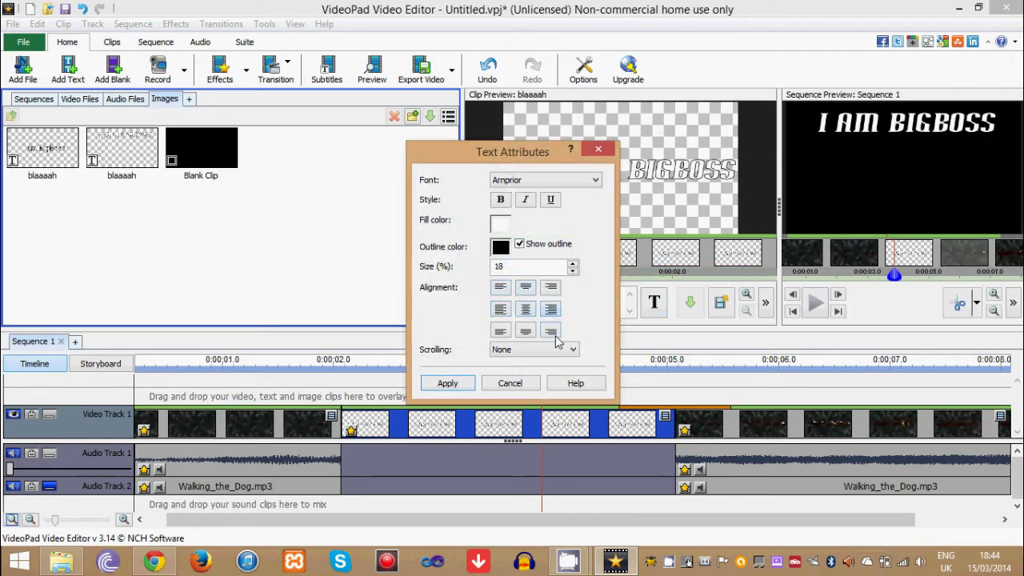
left_click(526, 335)
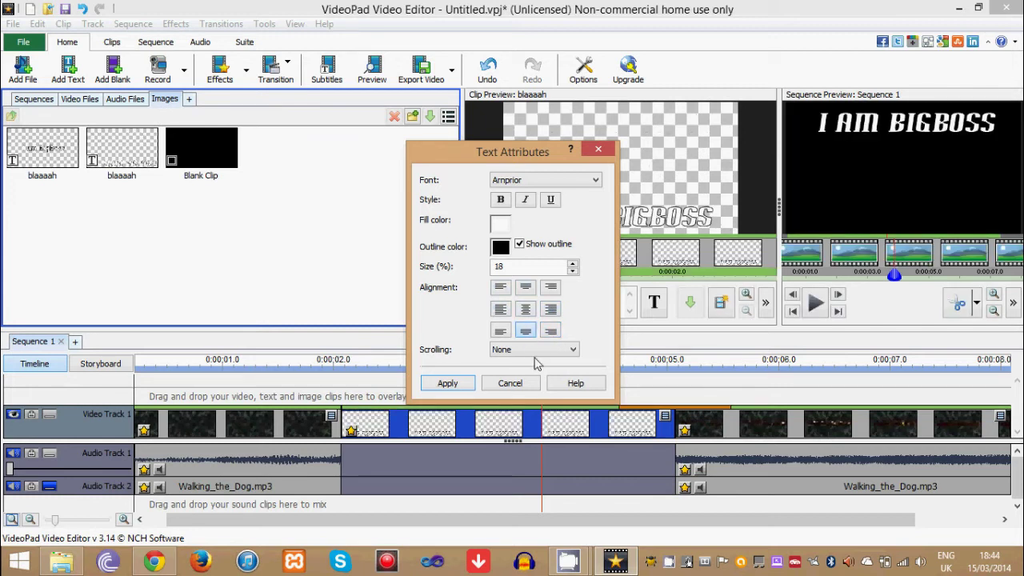
left_click(463, 385)
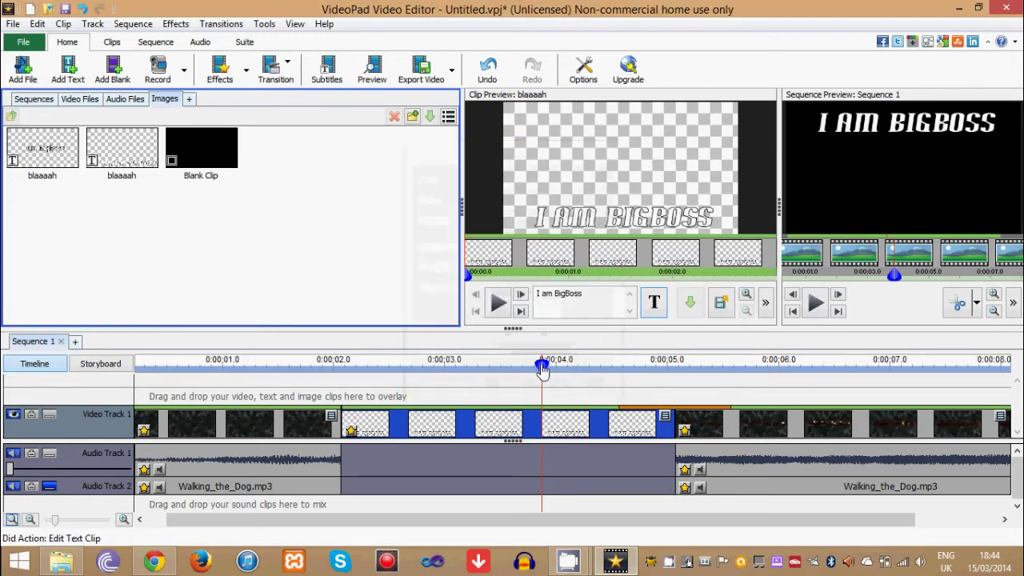
mouse_move(542, 370)
left_mouse_down()
mouse_move(274, 366)
mouse_move(452, 366)
left_mouse_up()
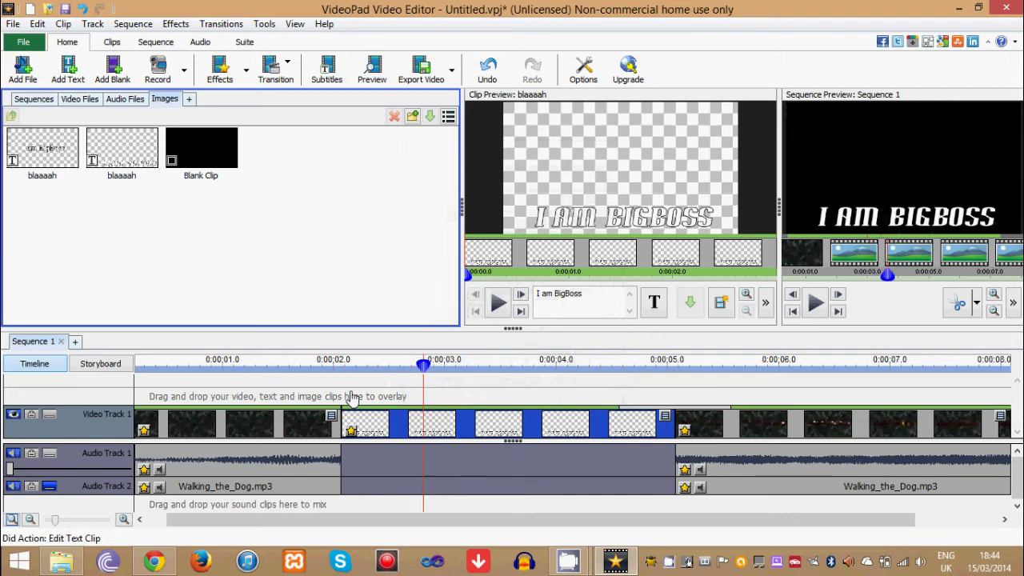
mouse_move(352, 398)
left_mouse_down()
mouse_move(684, 393)
mouse_move(372, 396)
mouse_move(501, 401)
mouse_move(343, 408)
mouse_move(544, 410)
mouse_move(521, 416)
mouse_move(456, 400)
left_mouse_up()
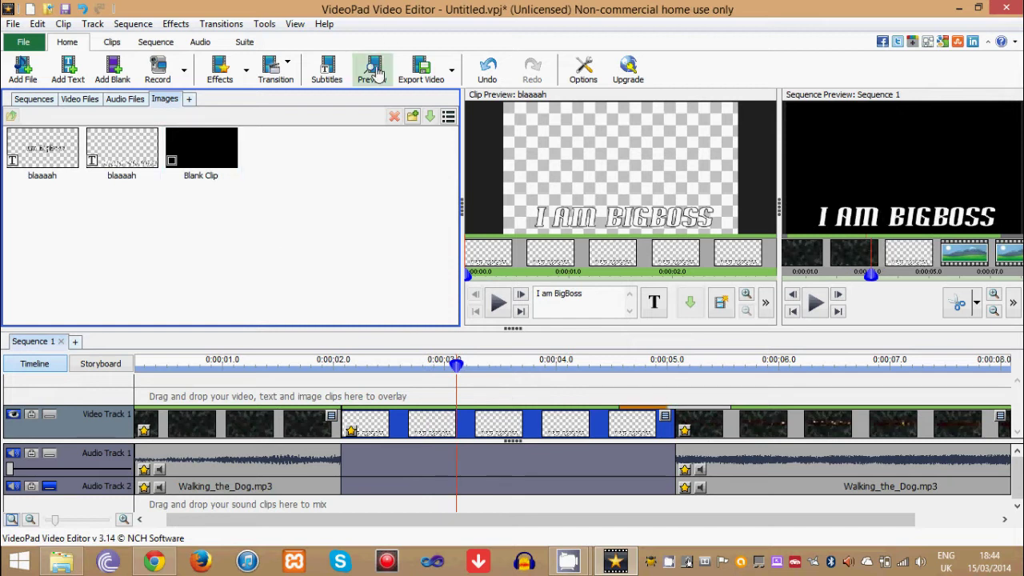
Browse the Record menu and the Clip, Sequence and Audio ribbon tabs, returning to Home.
left_click(184, 72)
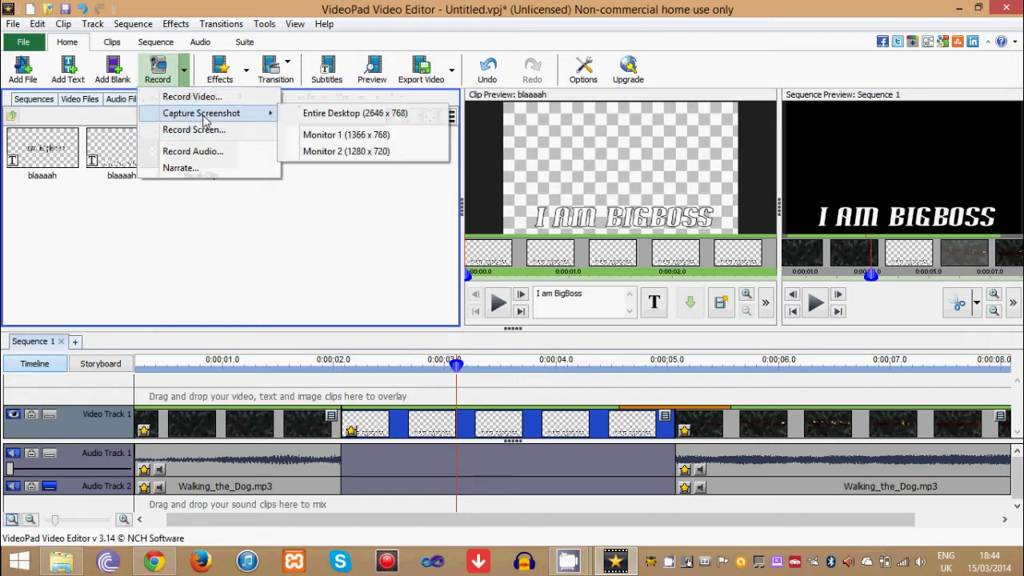
left_click(112, 41)
left_click(153, 42)
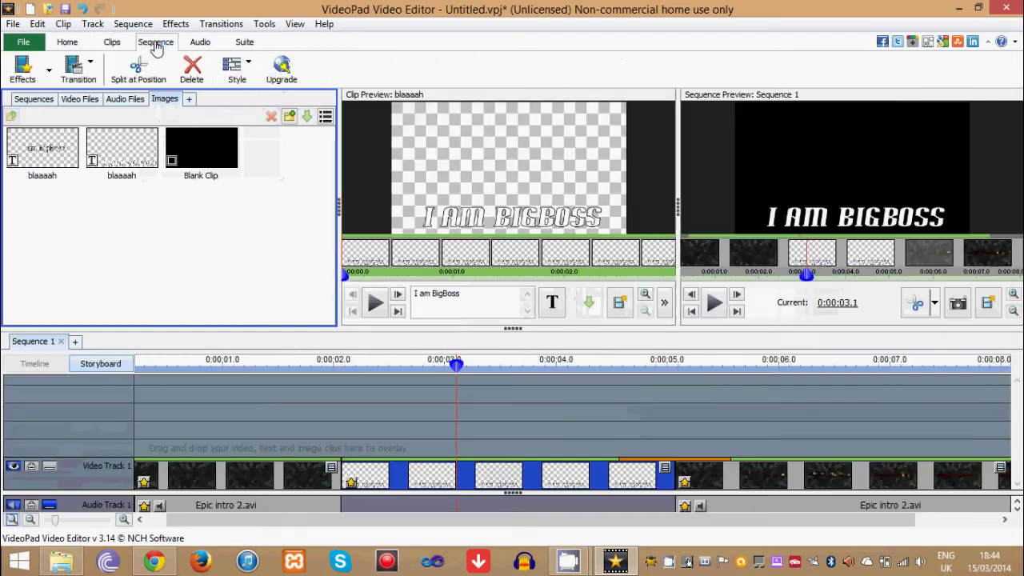
left_click(196, 44)
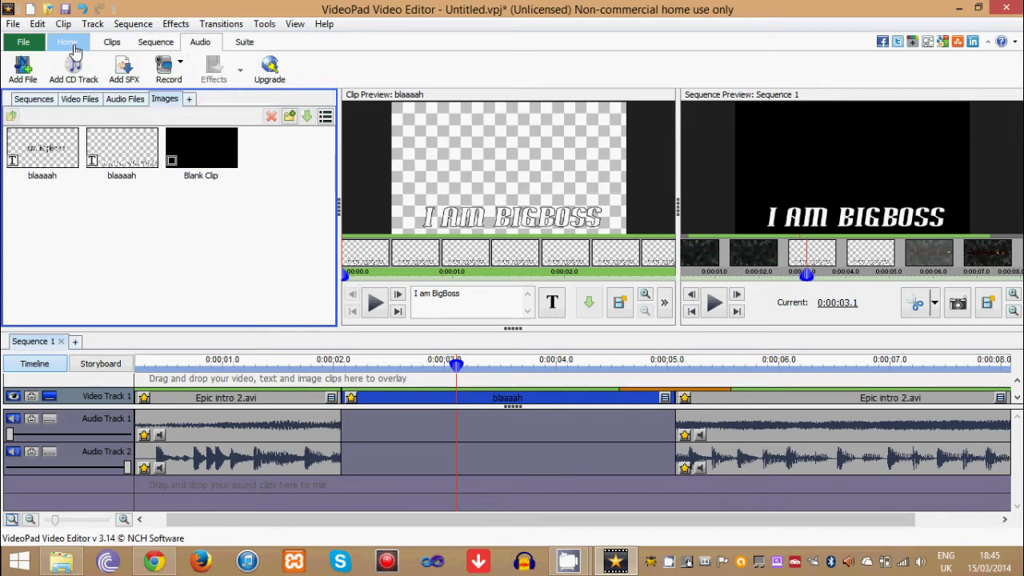
left_click(69, 41)
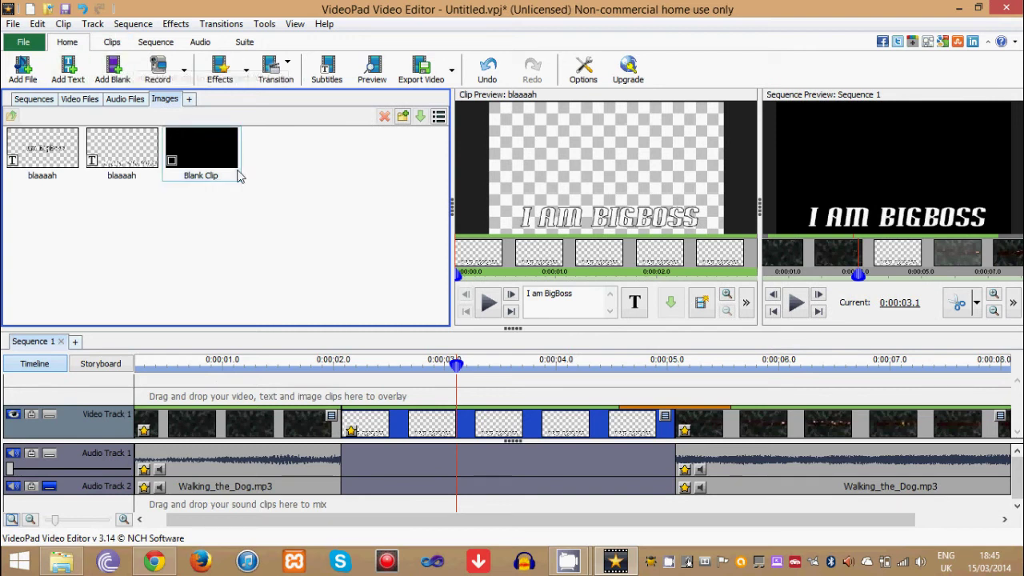
Show the Audio Files bin and switch Sequence 1 to the Storyboard layout.
left_click(118, 100)
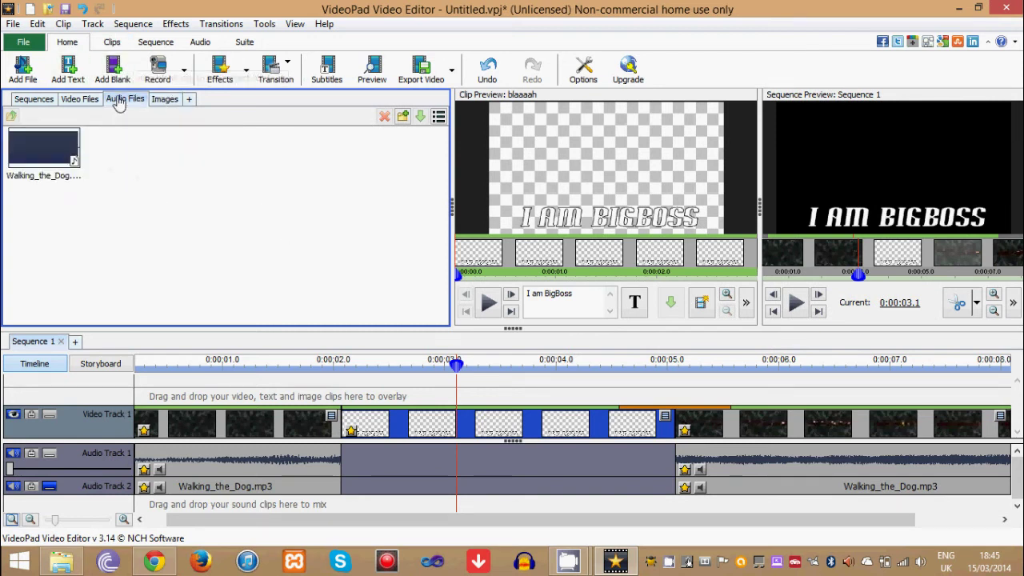
left_click(185, 70)
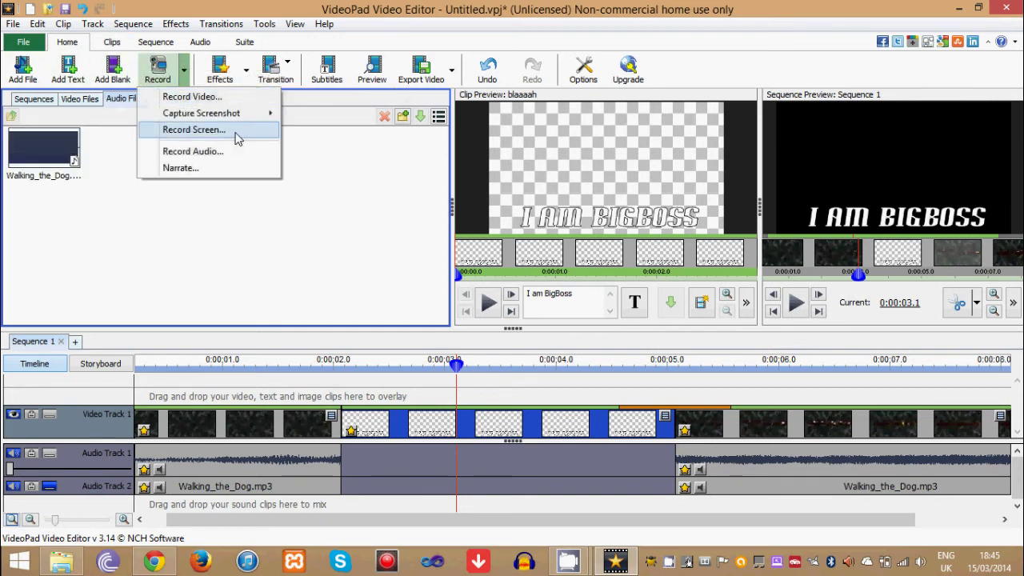
left_click(243, 249)
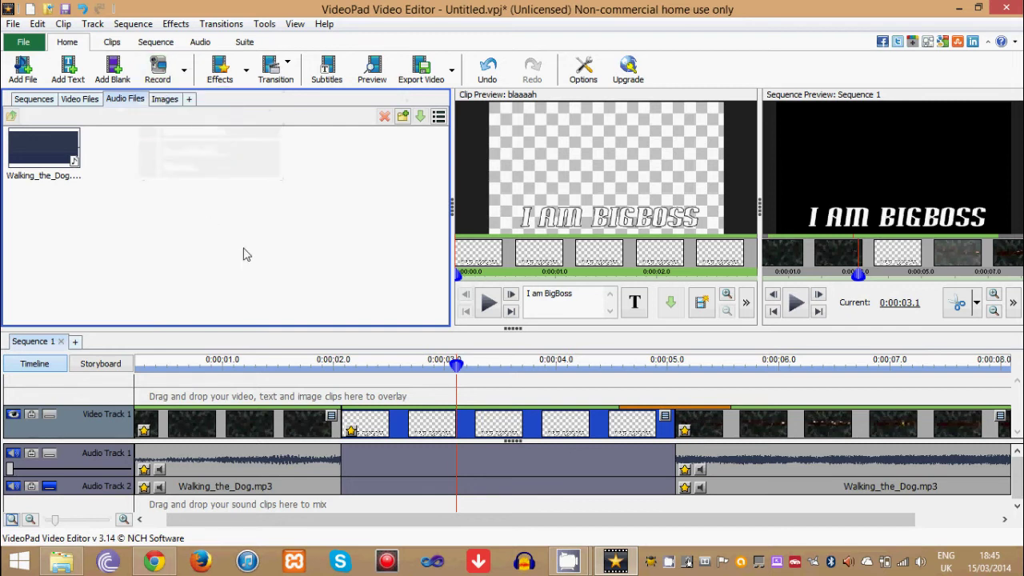
mouse_move(466, 376)
left_mouse_down()
mouse_move(172, 368)
mouse_move(138, 381)
left_mouse_up()
left_click(93, 367)
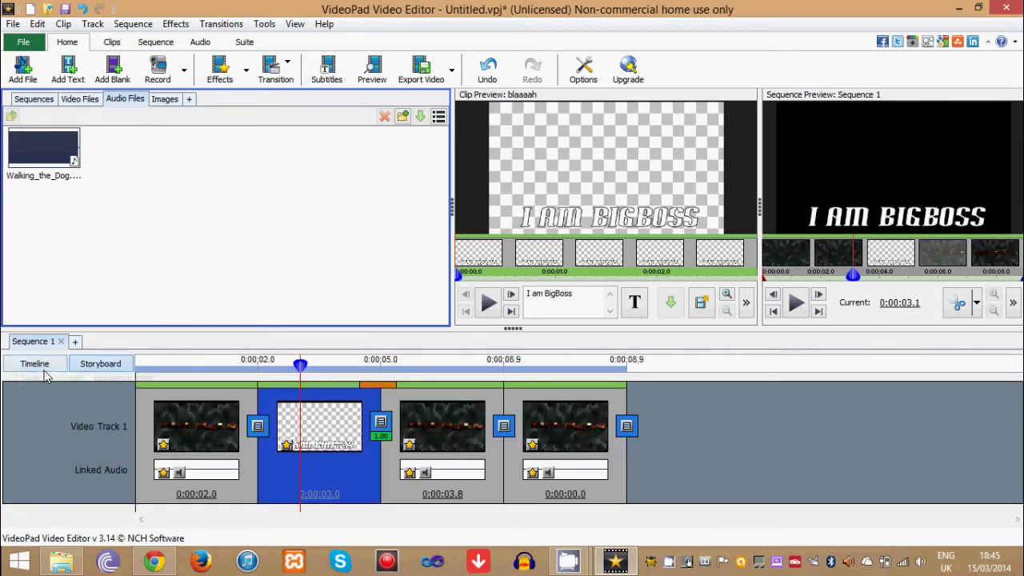
Toggle between Storyboard and Timeline, settling on Timeline with video and audio tracks.
left_click(46, 372)
left_click(95, 370)
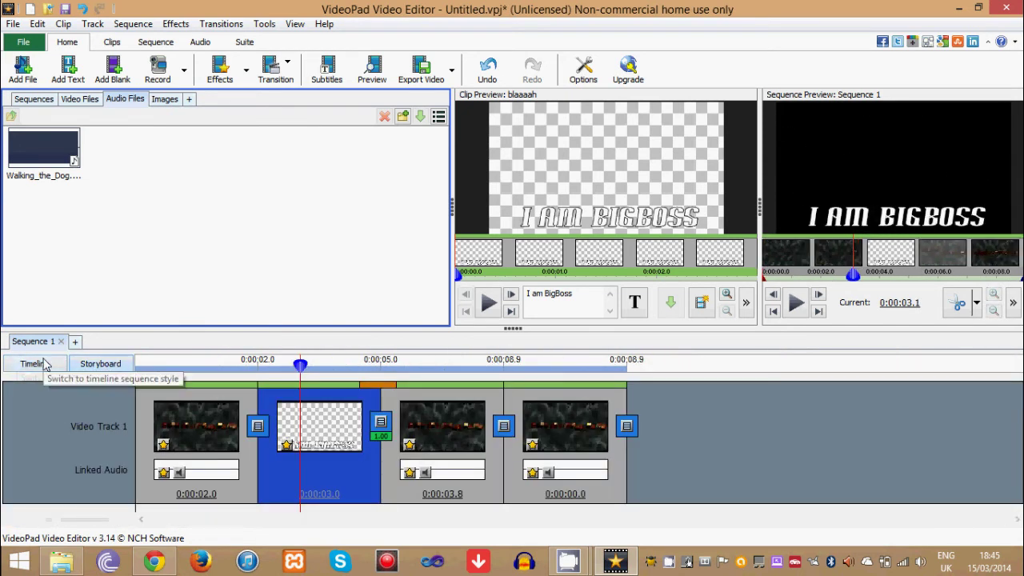
left_click(45, 364)
left_click(100, 368)
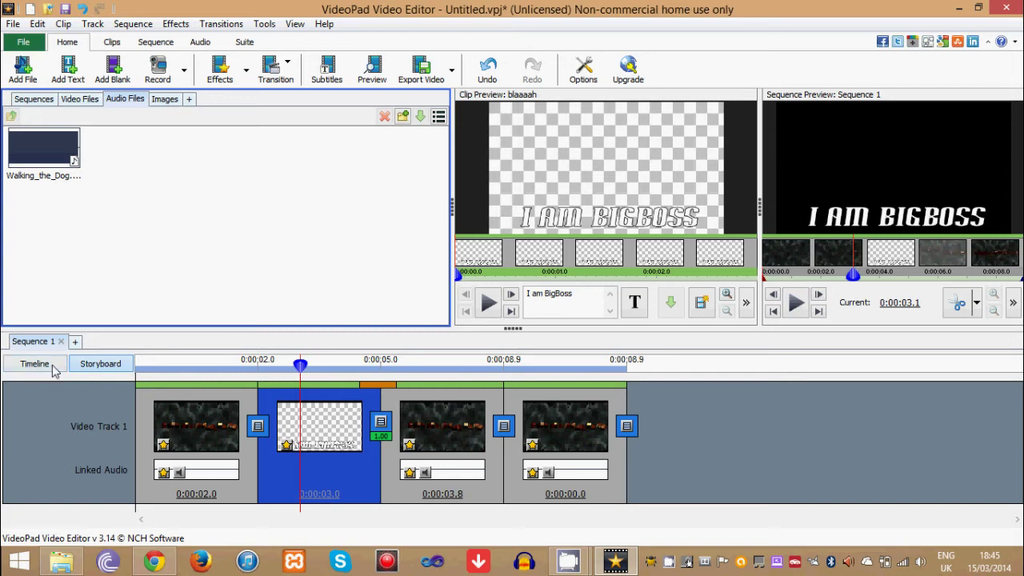
left_click(50, 367)
left_click(103, 369)
left_click(42, 368)
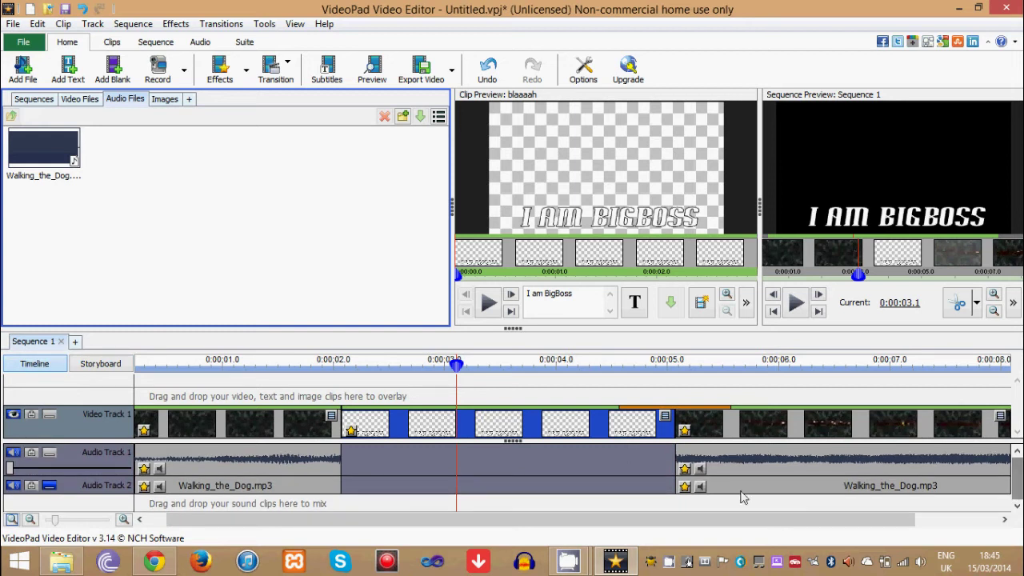
Move the playhead to about 1.2 seconds and resize the timeline and preview panes.
left_click(245, 365)
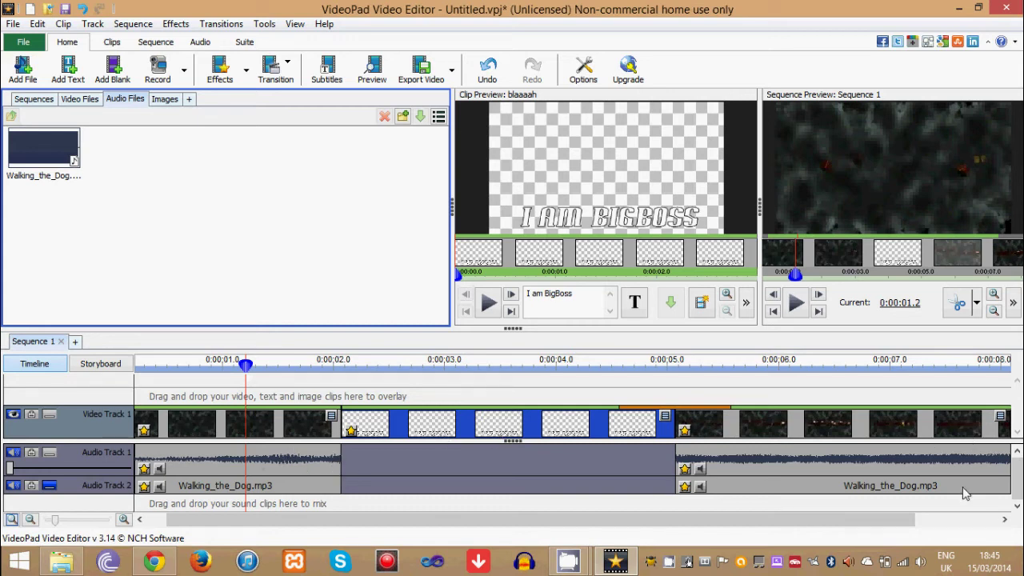
mouse_move(623, 328)
left_mouse_down()
mouse_move(632, 198)
mouse_move(606, 326)
left_mouse_up()
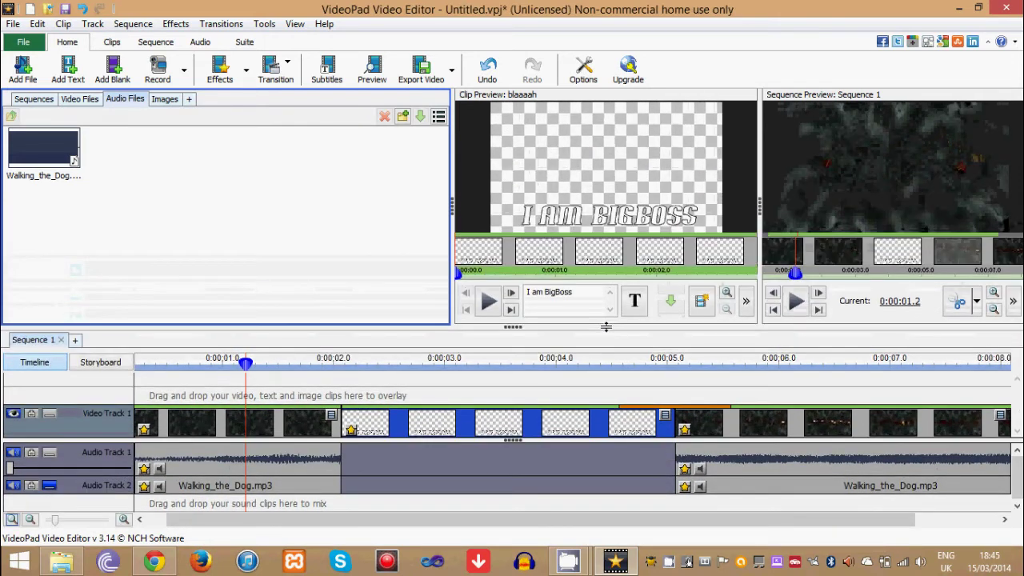
mouse_move(602, 277)
left_mouse_down()
mouse_move(604, 298)
mouse_move(605, 235)
left_mouse_up()
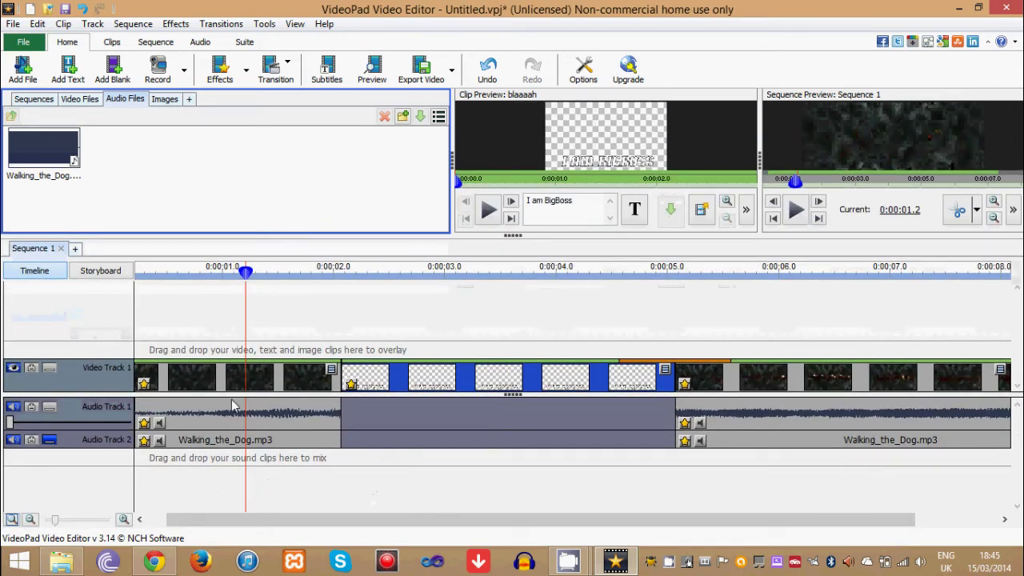
left_click_drag(364, 298, 359, 342)
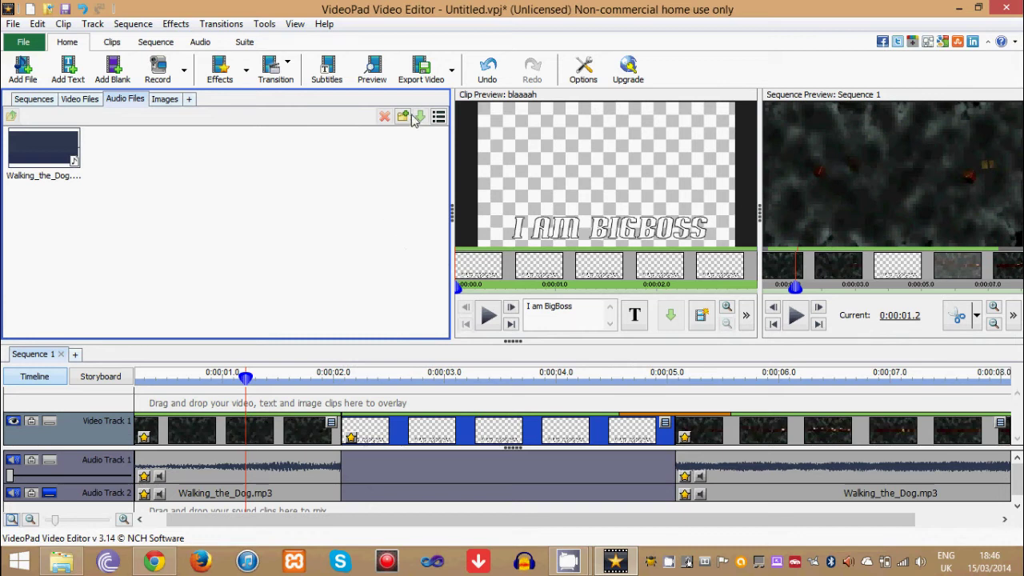
Show the Images bin, then bring up Video Output Setup through Export Video.
left_click(165, 99)
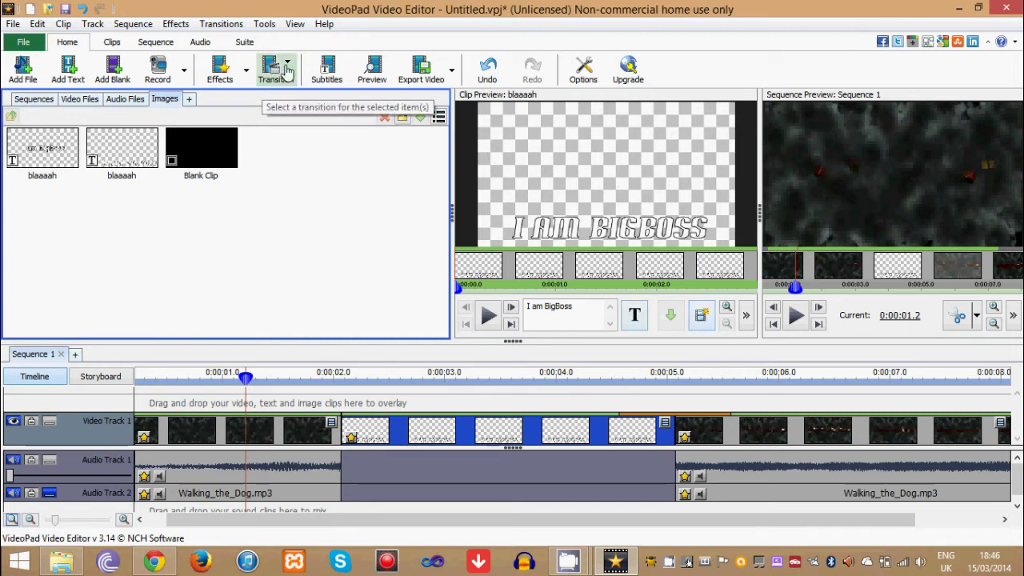
left_click(210, 45)
left_click(68, 45)
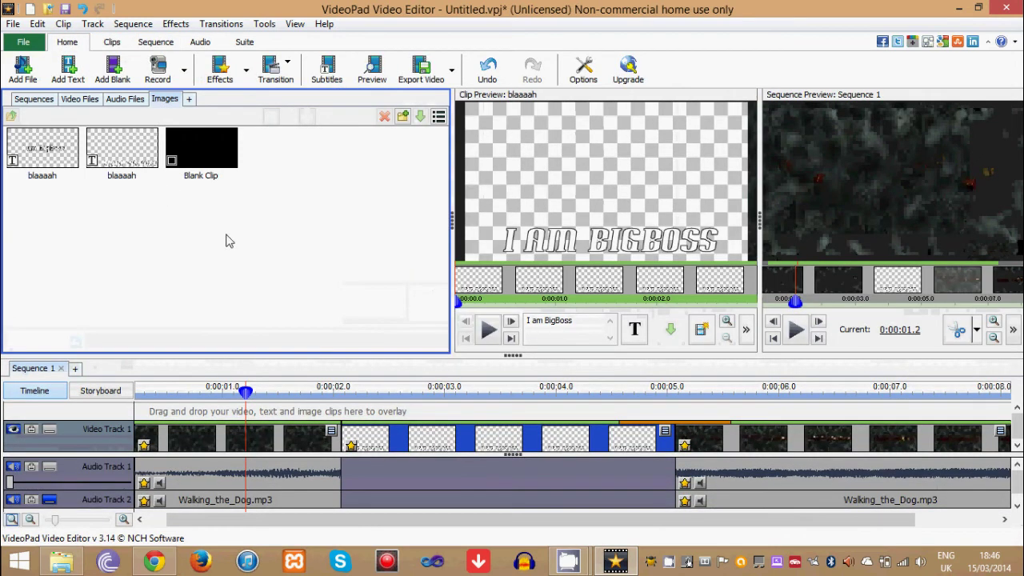
left_click(415, 68)
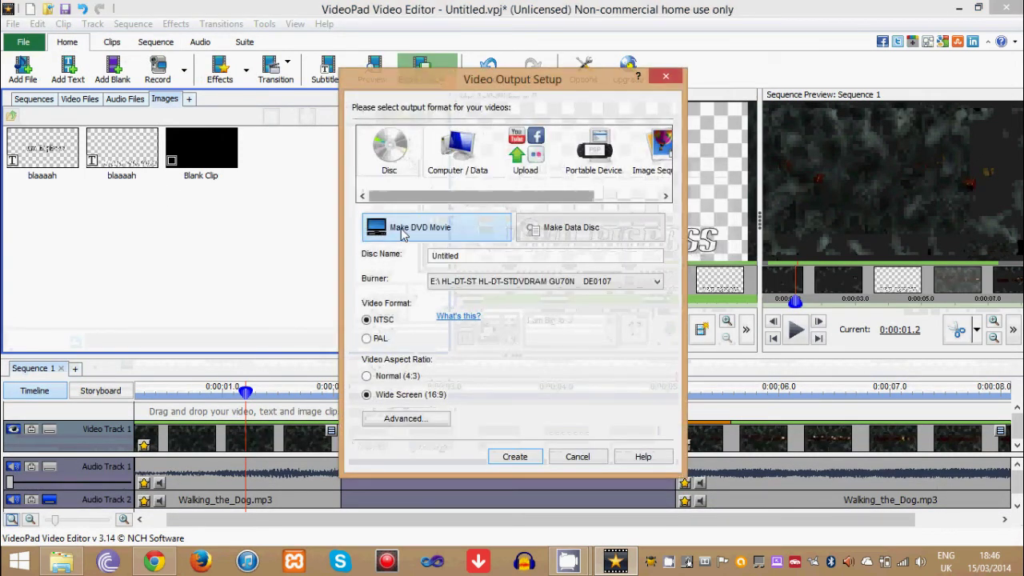
Export to a computer file and rename the destination to Blaaah.avi.
left_click(461, 155)
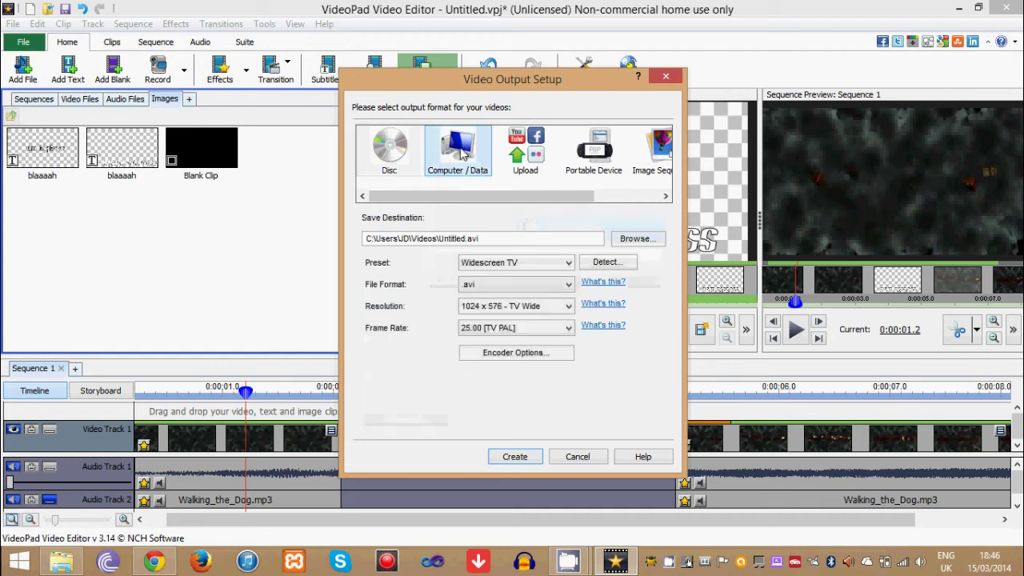
left_click(512, 235)
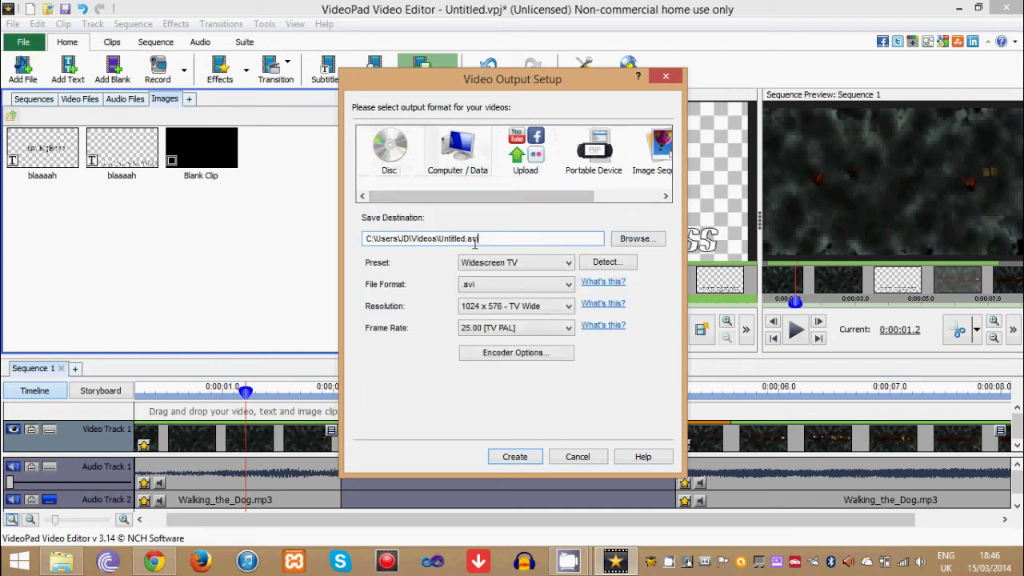
left_click_drag(466, 237, 440, 237)
type("Blaaah")
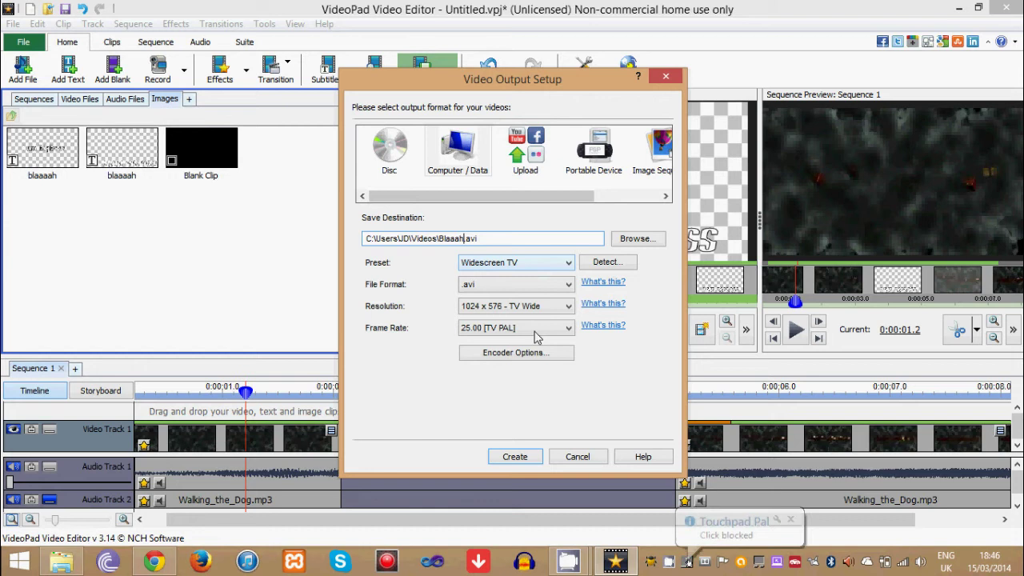
Choose the HD 720 (1280 x 720) preset with a 29.97 [TV NTSC] frame rate.
left_click(538, 264)
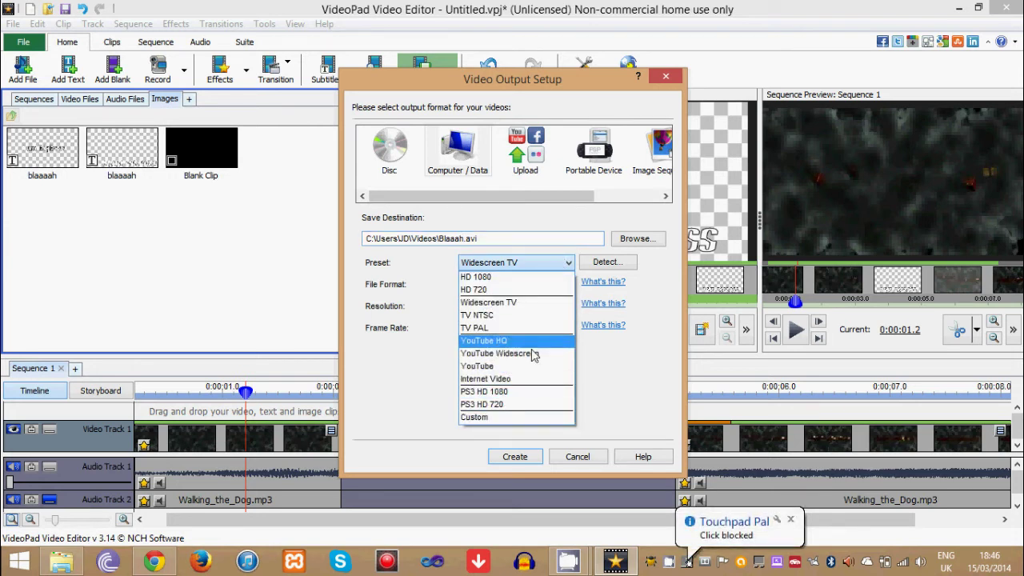
left_click(524, 290)
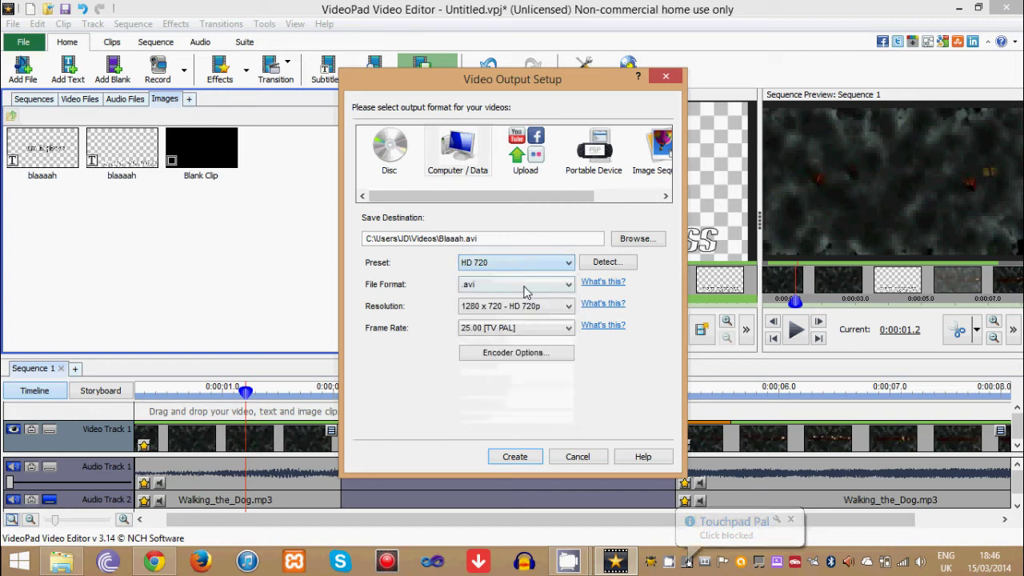
left_click(551, 331)
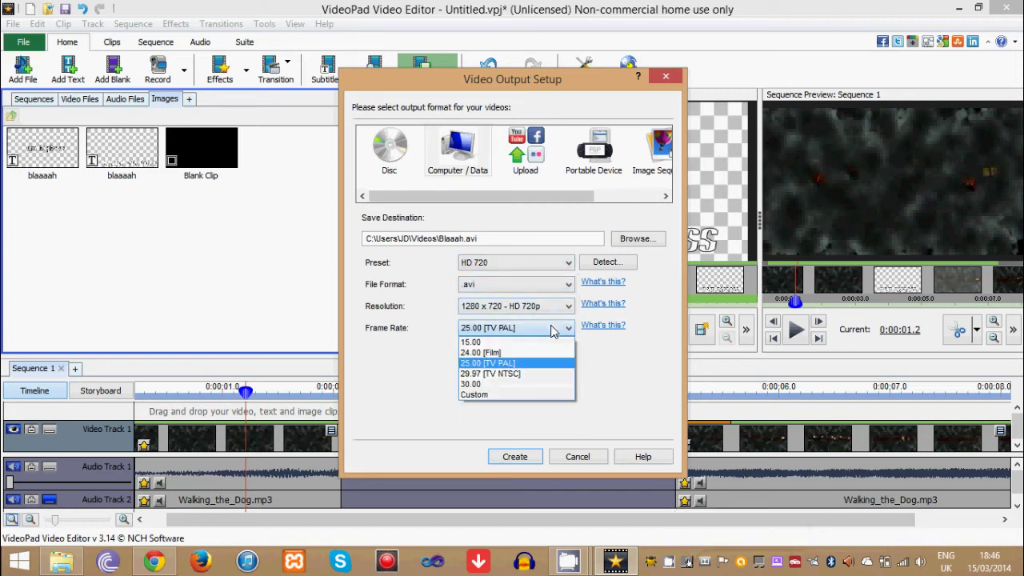
left_click(534, 377)
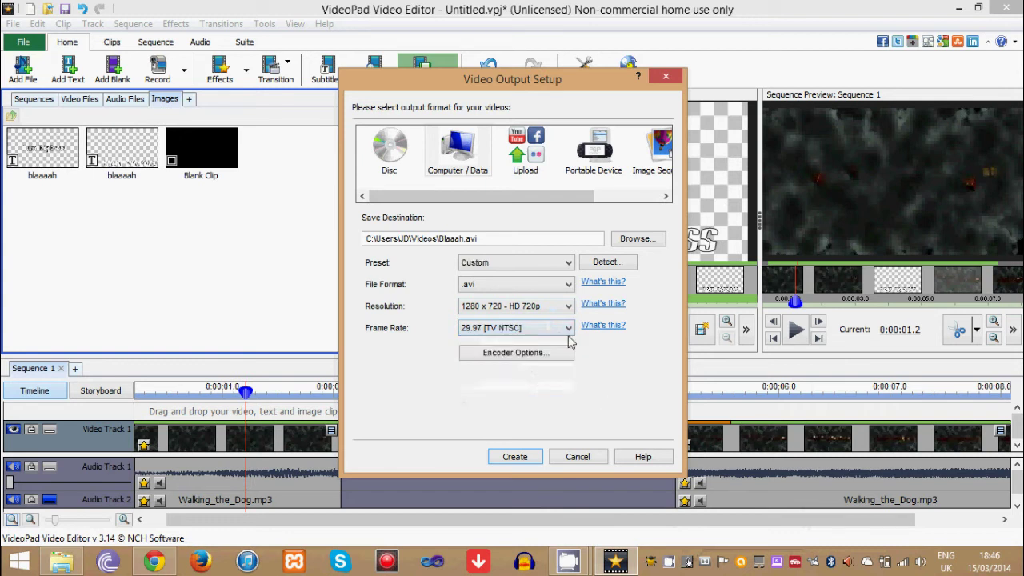
left_click(568, 336)
left_click(581, 354)
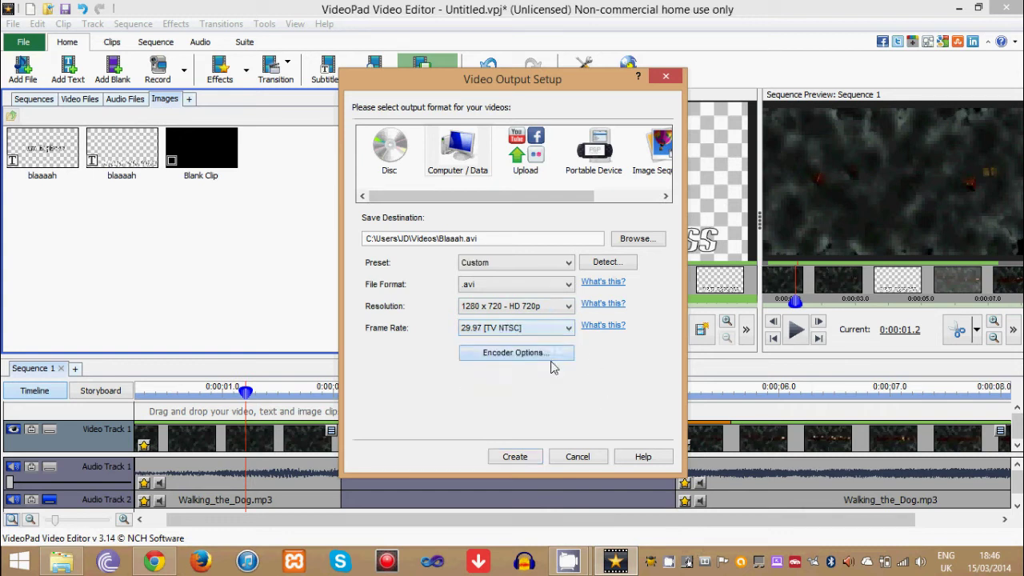
left_click(550, 355)
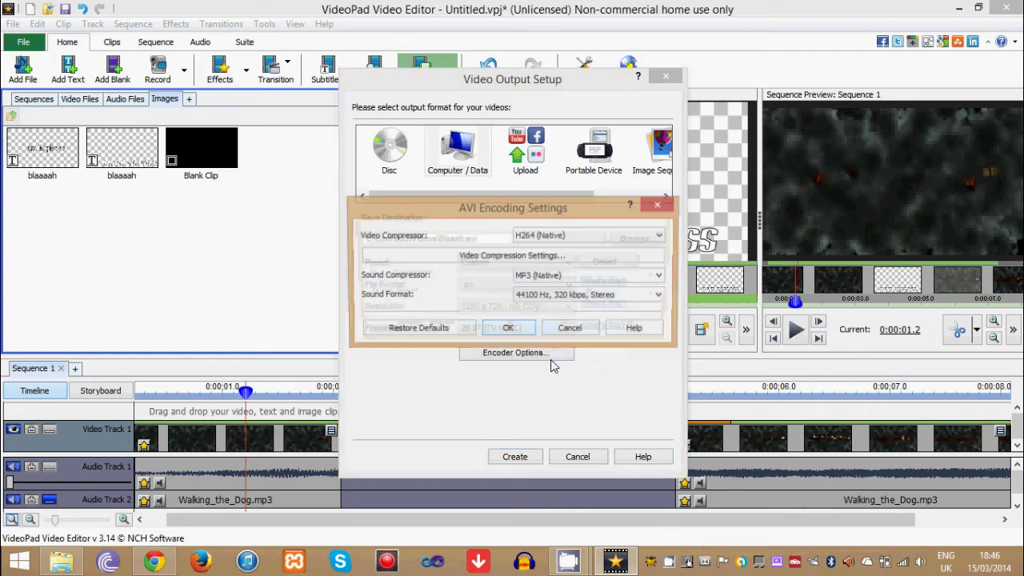
left_click(507, 335)
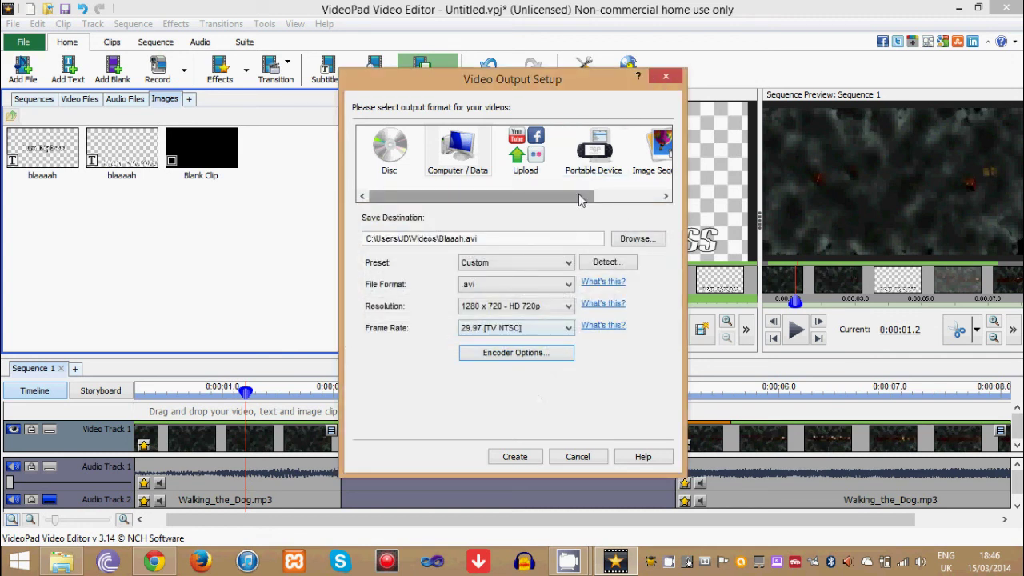
left_click_drag(580, 200, 642, 200)
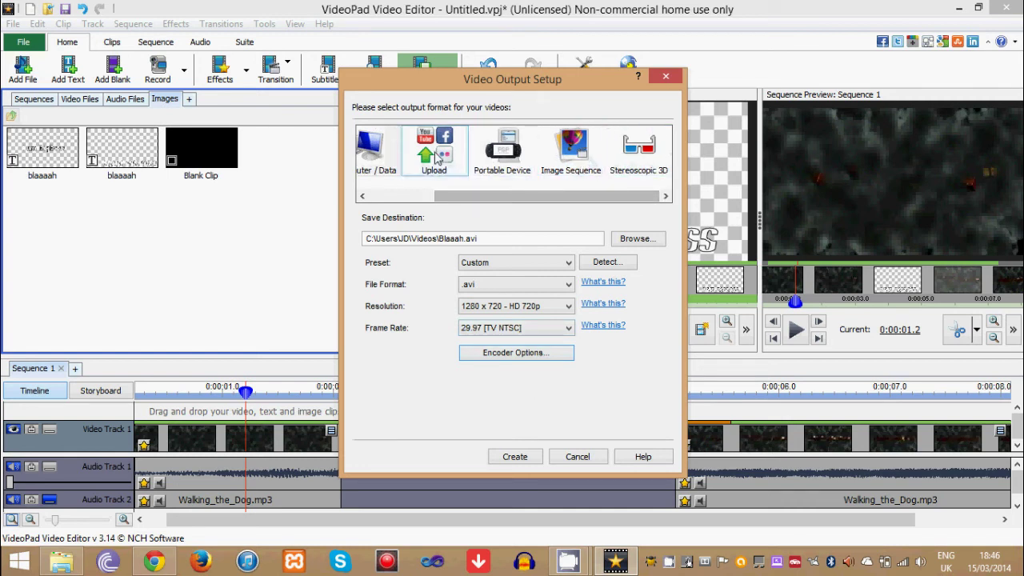
left_click_drag(475, 198, 410, 198)
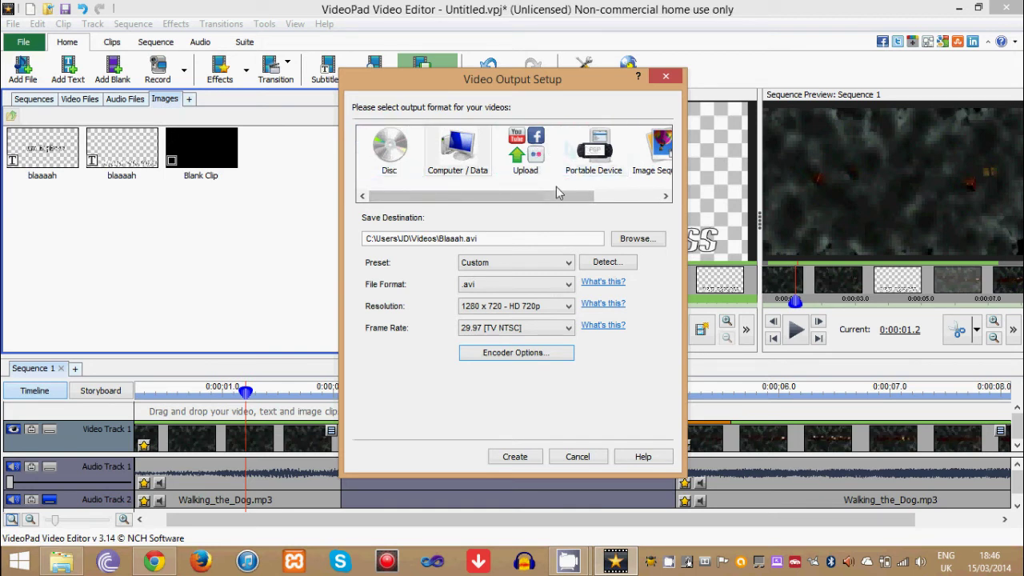
mouse_move(556, 196)
left_mouse_down()
mouse_move(630, 199)
mouse_move(564, 198)
left_mouse_up()
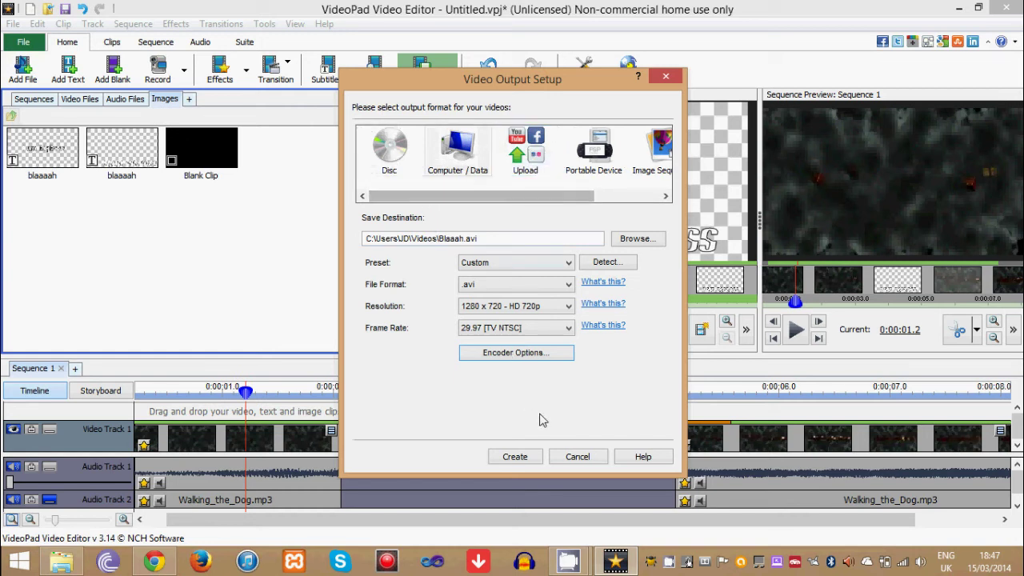
Keep H264 (Native), set its quality to rate factor 20.2, and start creating the movie.
left_click(508, 360)
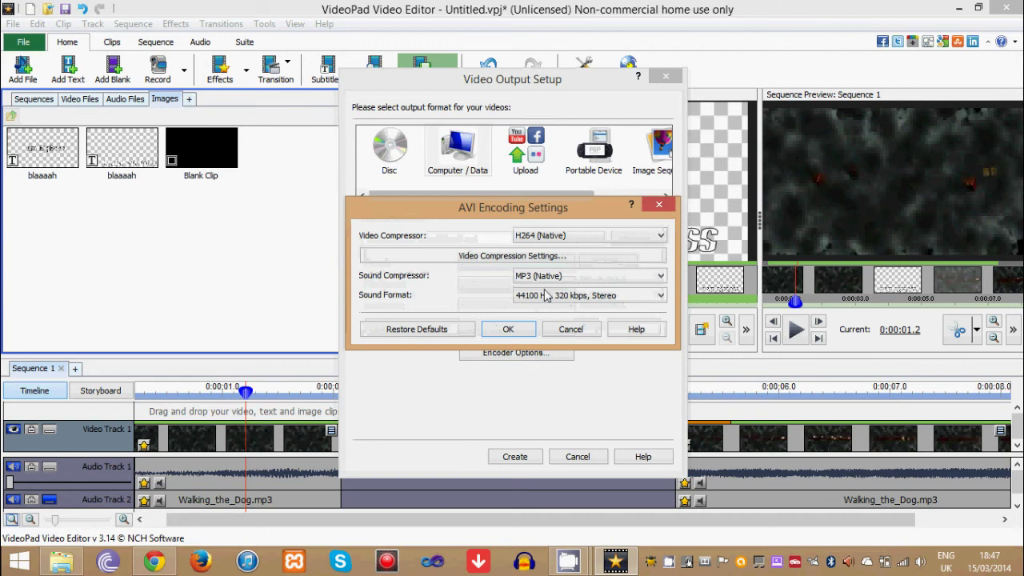
left_click(630, 236)
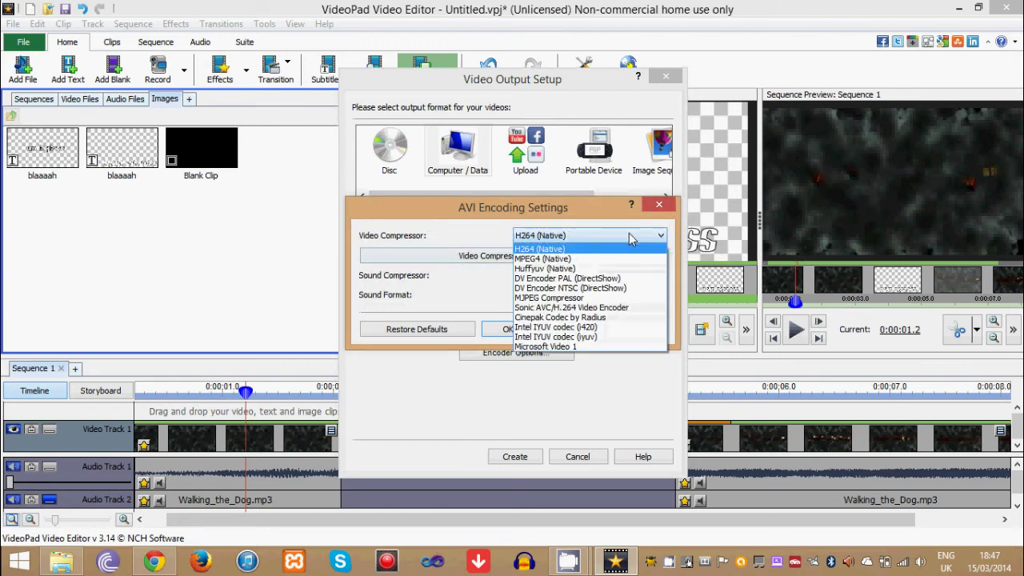
left_click(624, 248)
left_click(571, 255)
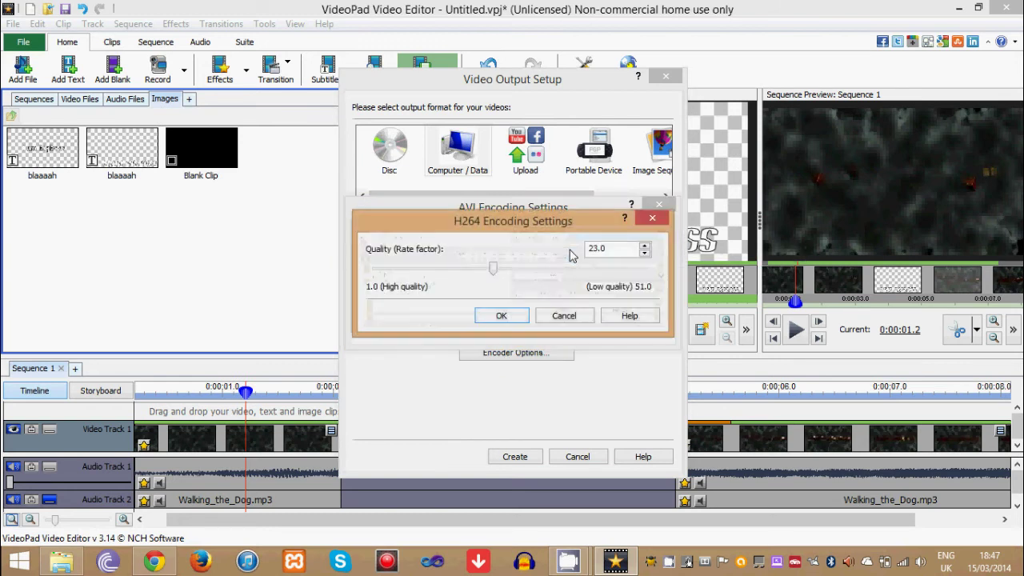
mouse_move(493, 268)
left_mouse_down()
mouse_move(386, 270)
mouse_move(466, 270)
left_mouse_up()
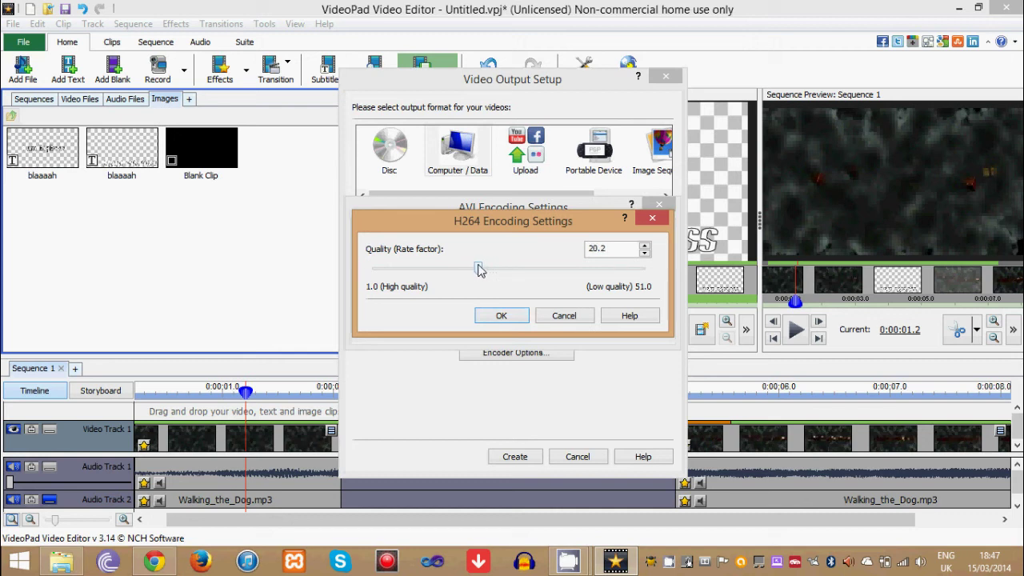
left_click(501, 316)
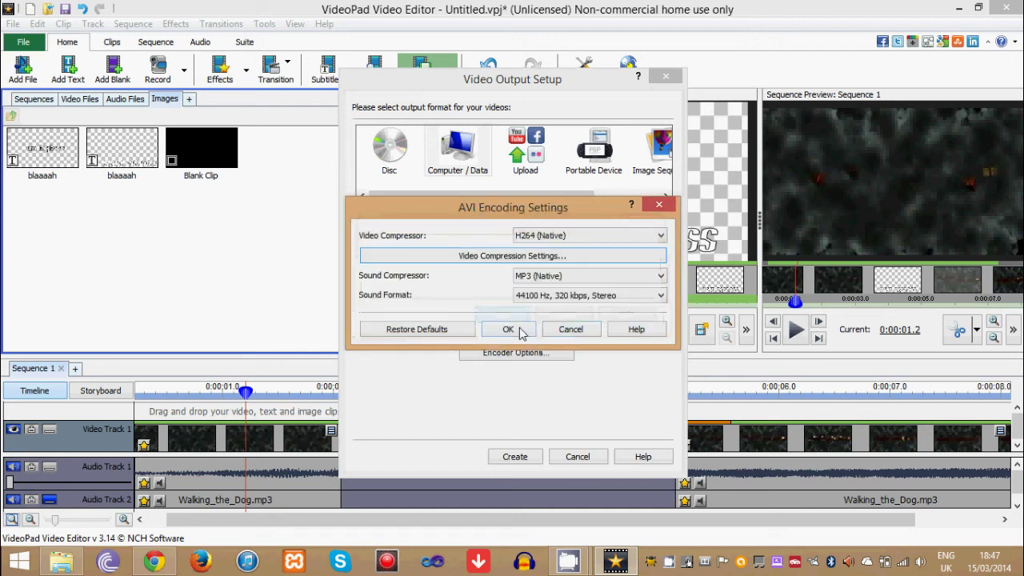
left_click(521, 332)
left_click(524, 456)
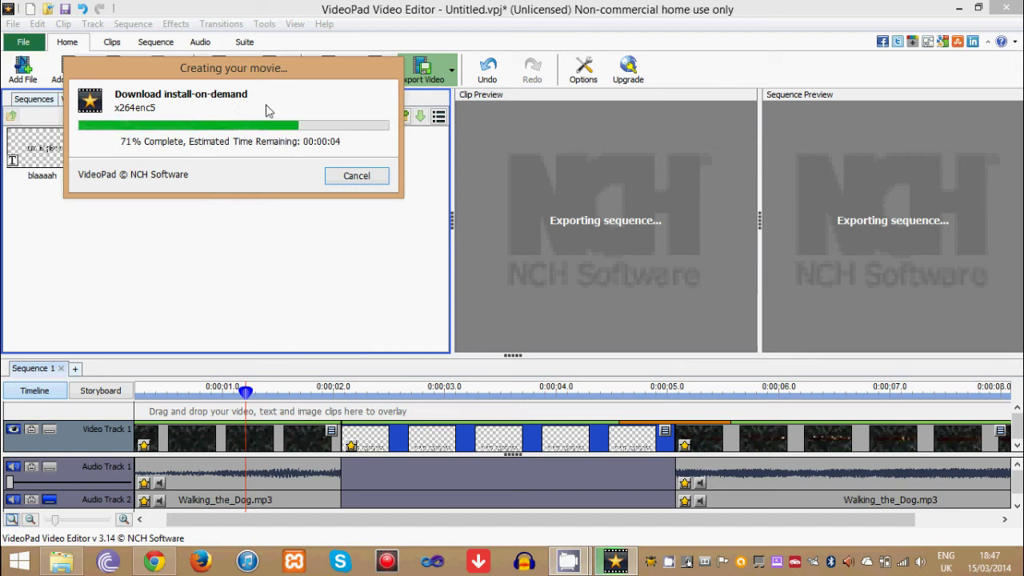
Move the export progress window aside while Blaaah.avi finishes exporting.
mouse_move(264, 68)
left_mouse_down()
mouse_move(267, 167)
mouse_move(308, 179)
mouse_move(304, 218)
left_mouse_up()
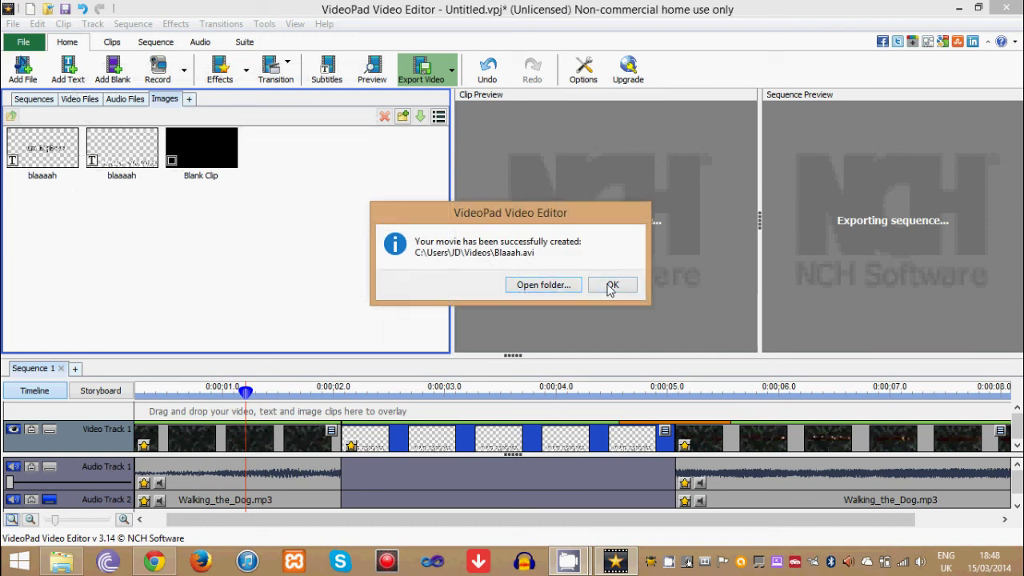
Open the Videos folder from the success message and play Blaaah (2.05 MB) in VLC.
left_click(544, 284)
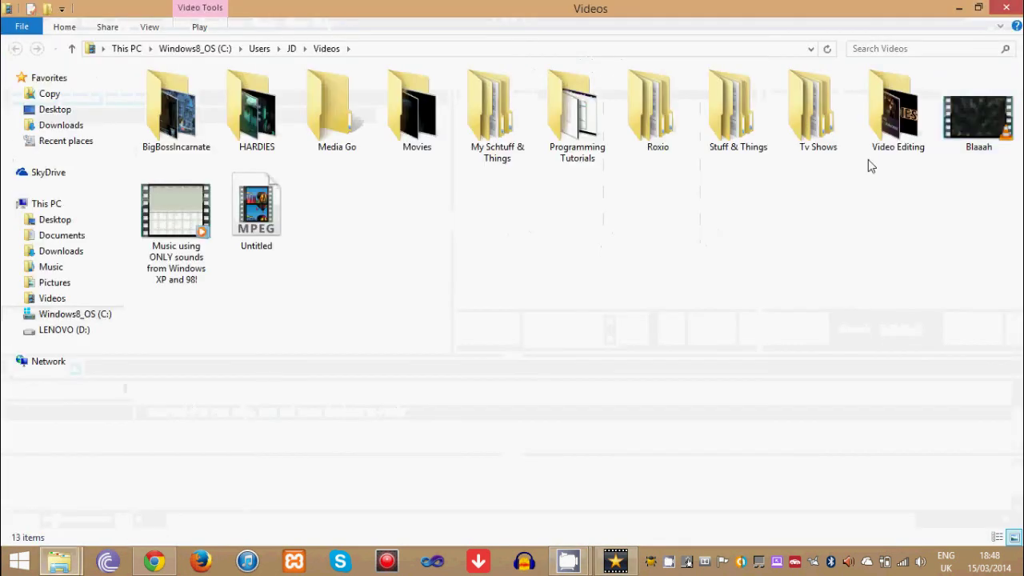
left_click(956, 104)
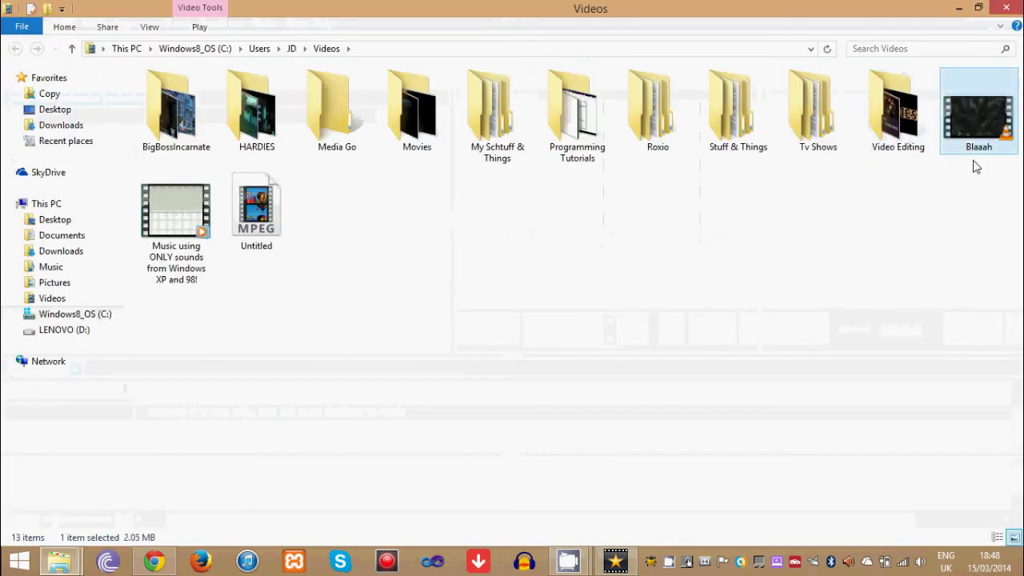
double_click(982, 120)
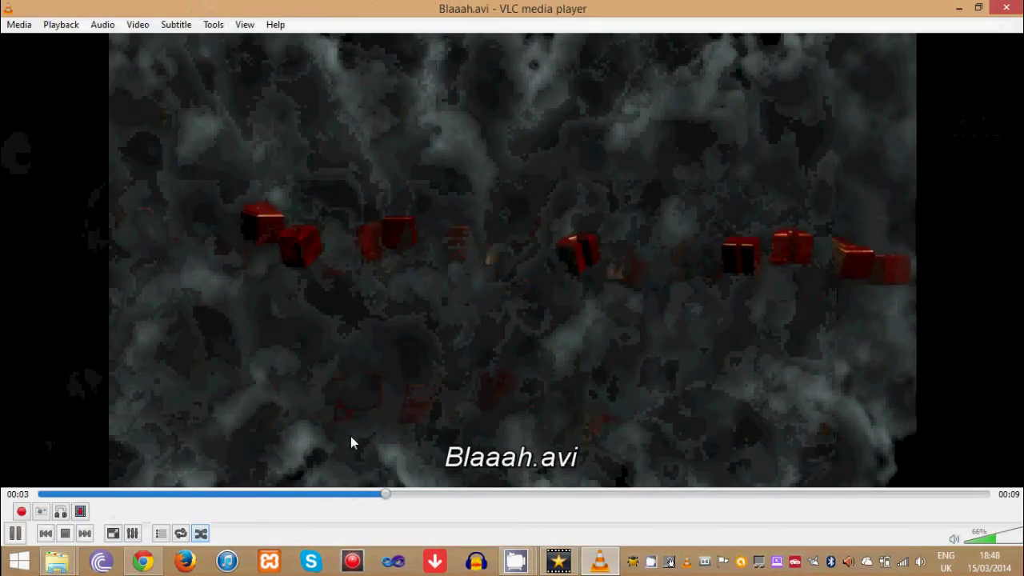
Restart Blaaah.avi from the beginning in VLC, let it play, then pause.
left_click(39, 493)
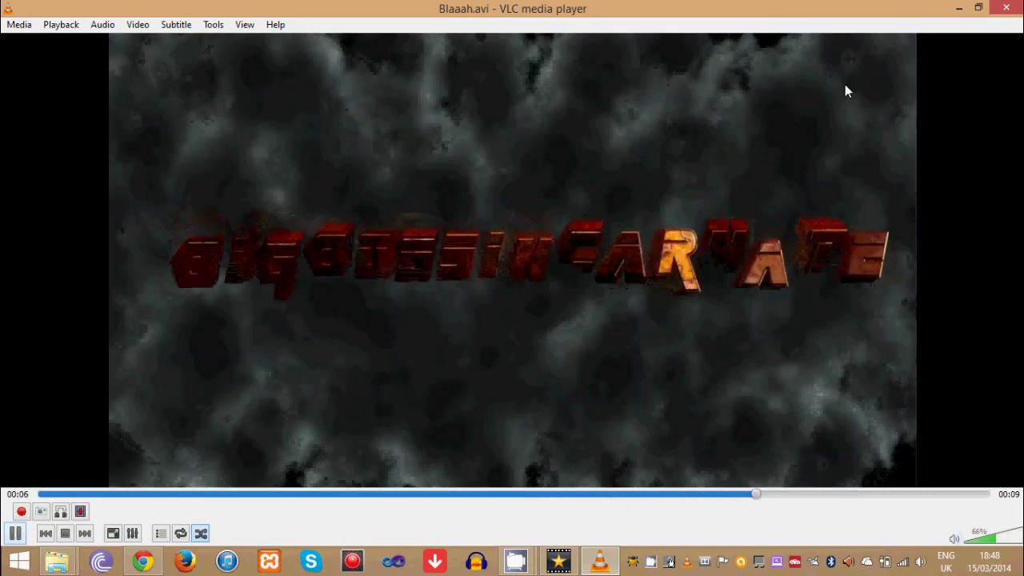
left_click(15, 534)
Close VLC, then select and deselect Blaaah in the Videos folder.
left_click(1003, 8)
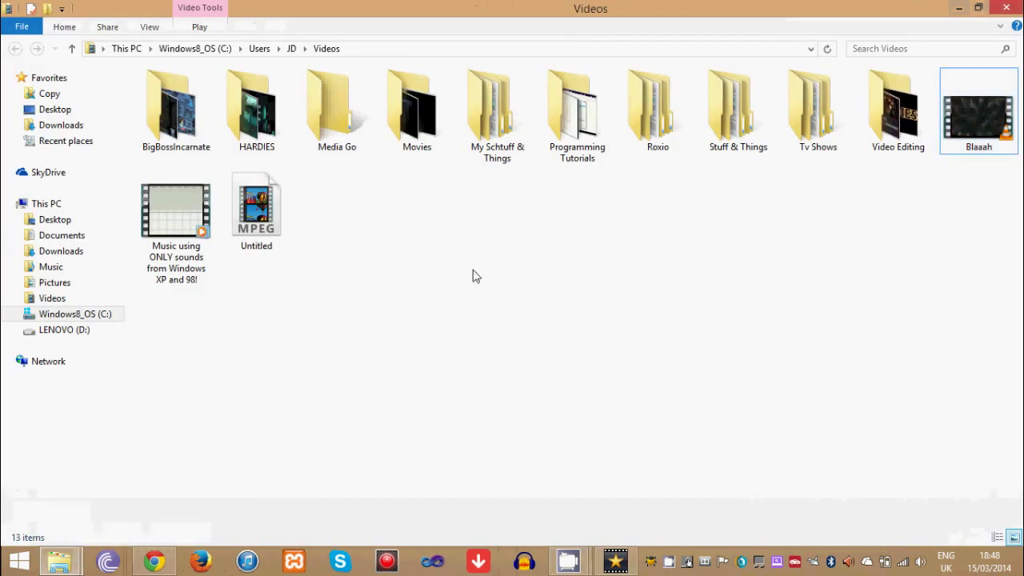
key("Down")
left_click(620, 282)
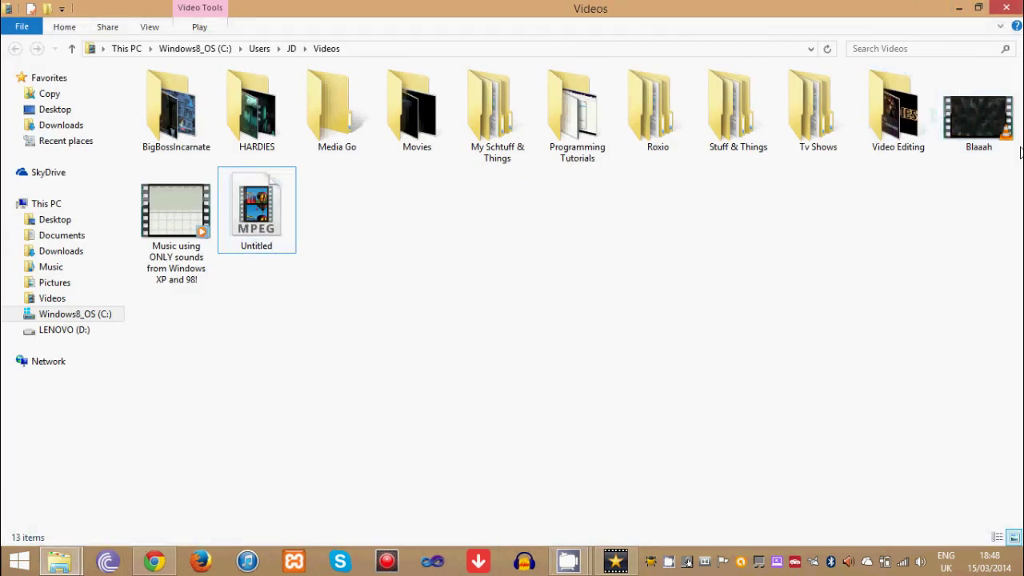
left_click(964, 137)
left_click(581, 378)
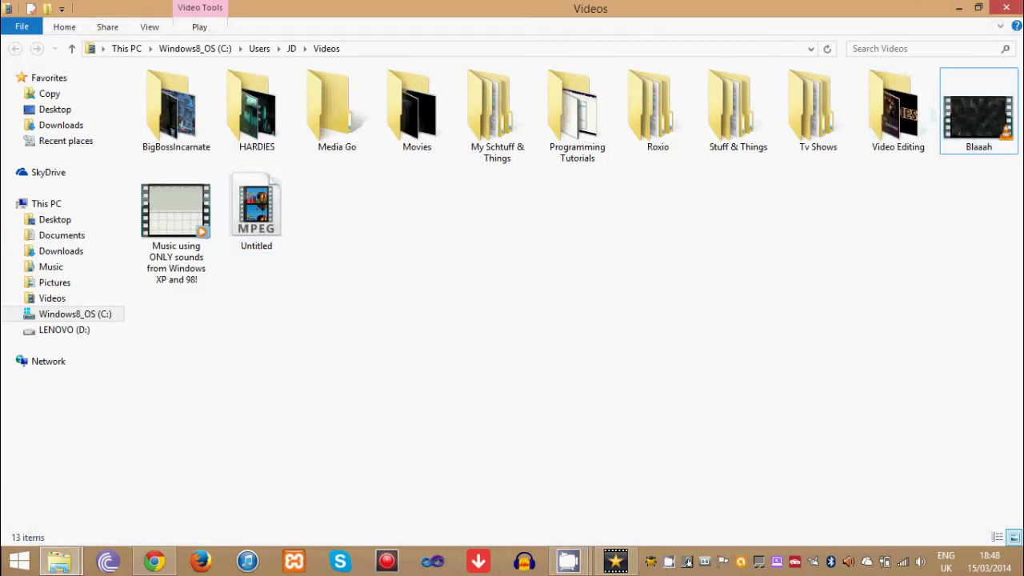
Minimize the Videos folder, then open and dismiss VideoPad's File menu without choosing anything.
left_click(964, 9)
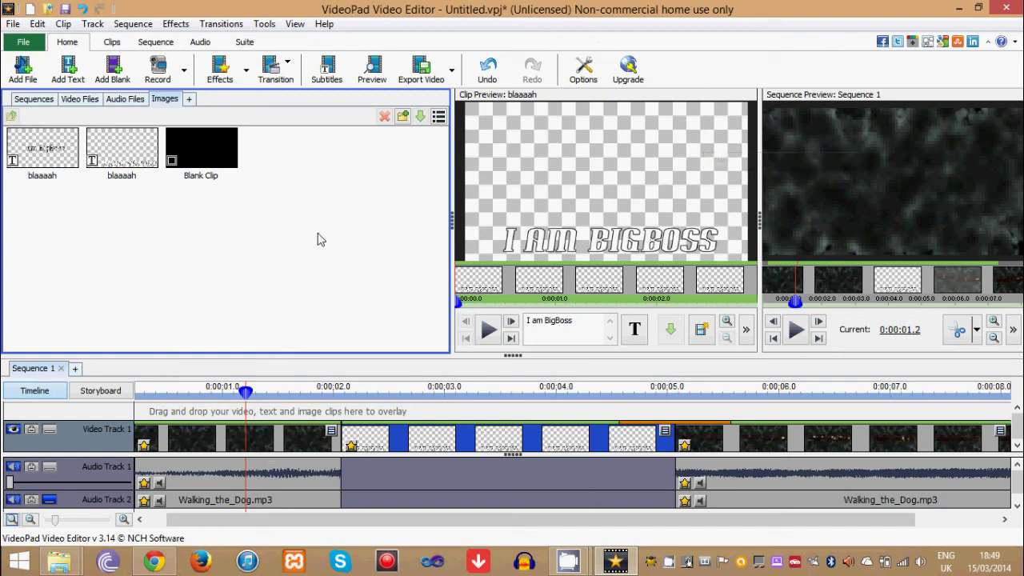
left_click(18, 45)
left_click(19, 45)
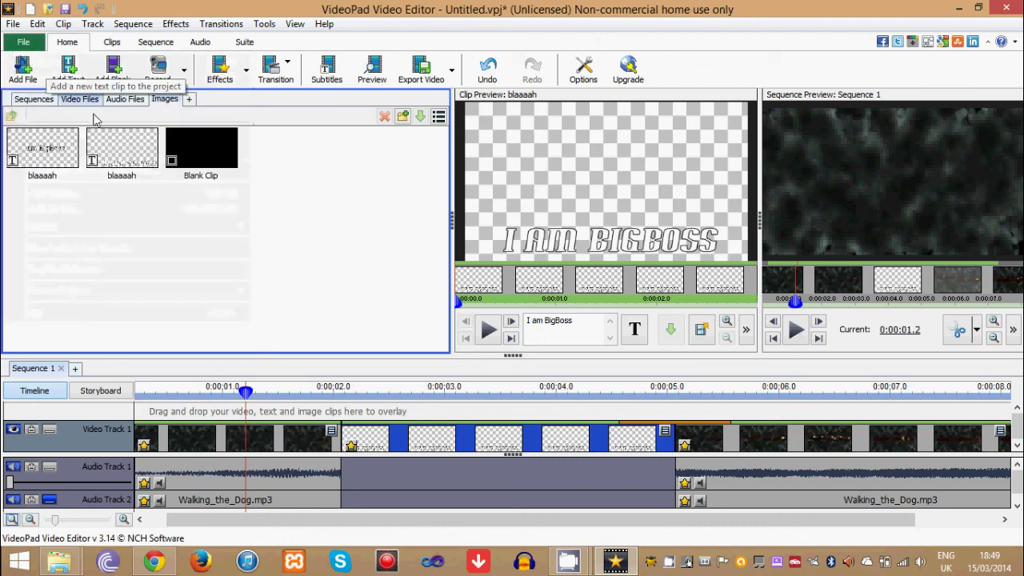